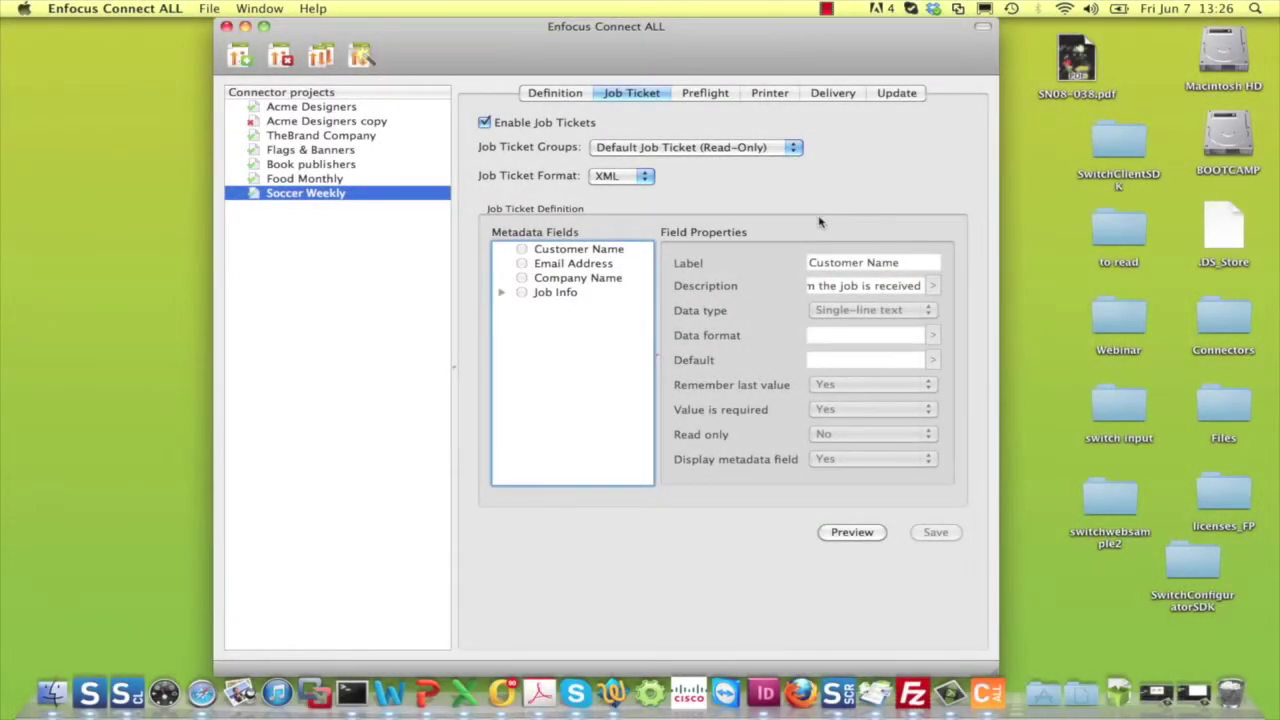
Step: Create a job ticket group named 'Soccer Weekly job ticket' and apply it to Soccer Weekly
{"action": "left_click", "coordinate": [632, 148]}
{"action": "left_click", "coordinate": [641, 238]}
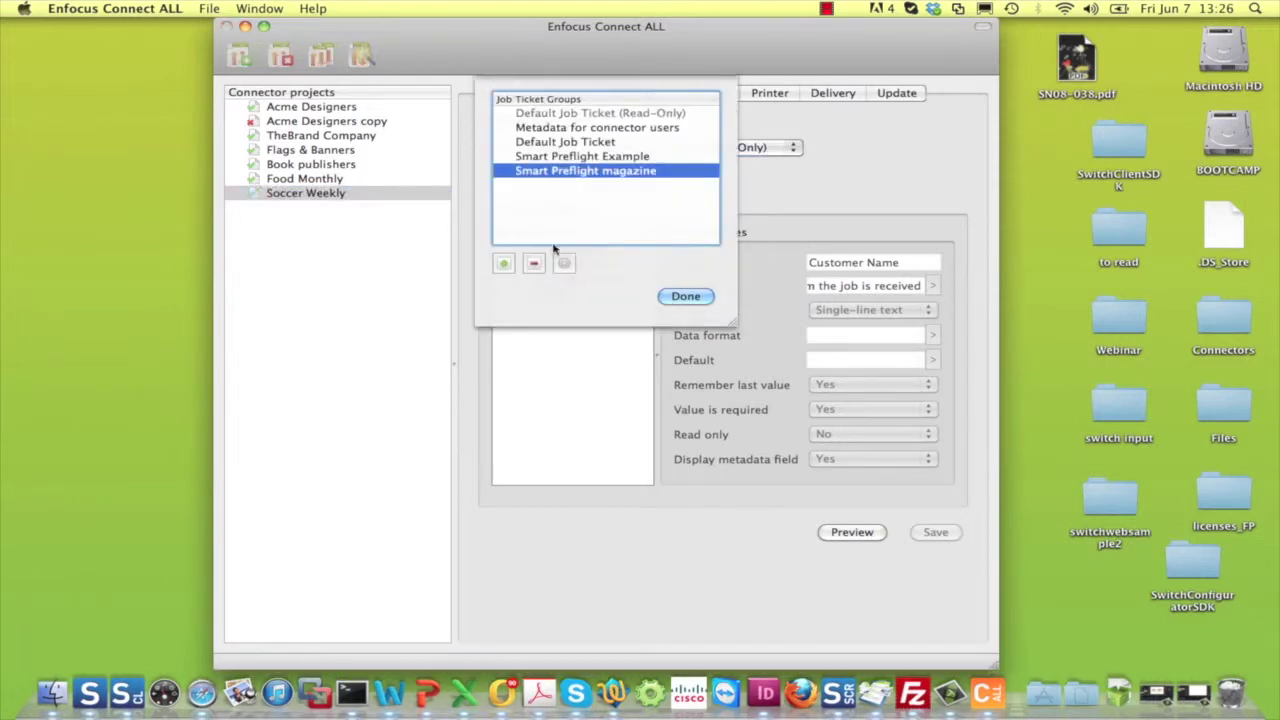
{"action": "left_click", "coordinate": [504, 264]}
{"action": "type", "text": "So"}
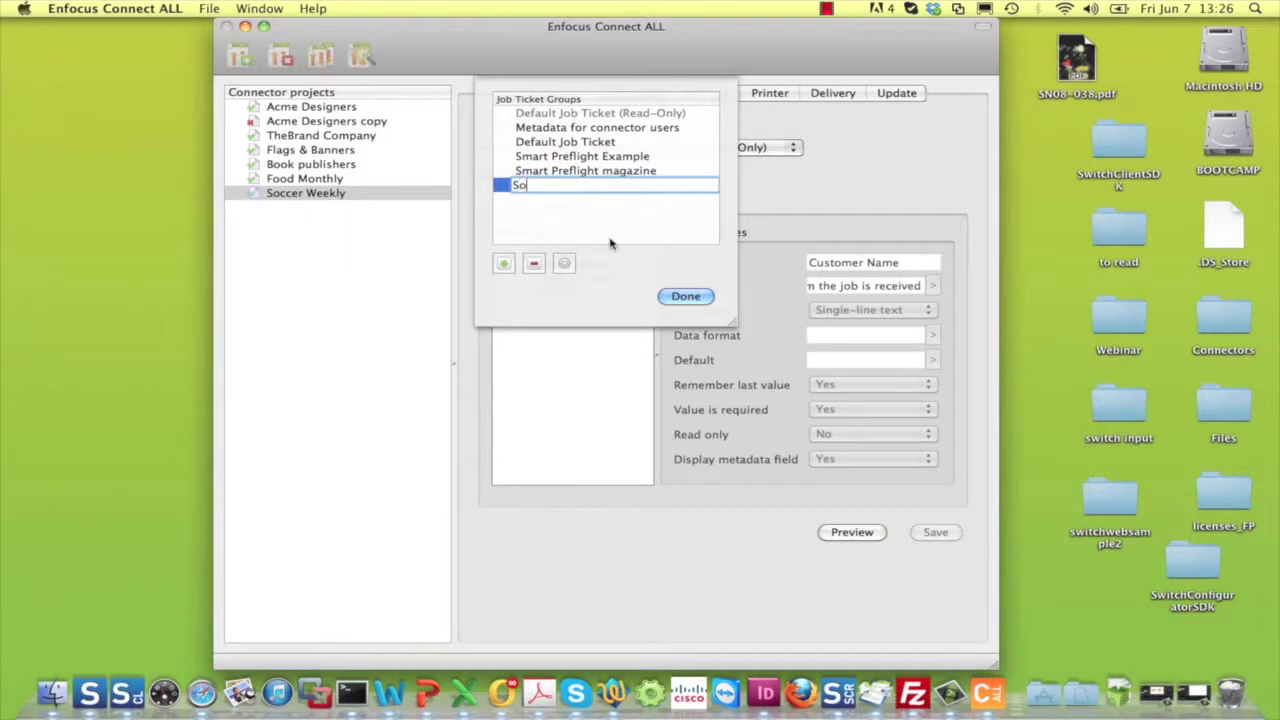
{"action": "type", "text": "ccer Weekly job"}
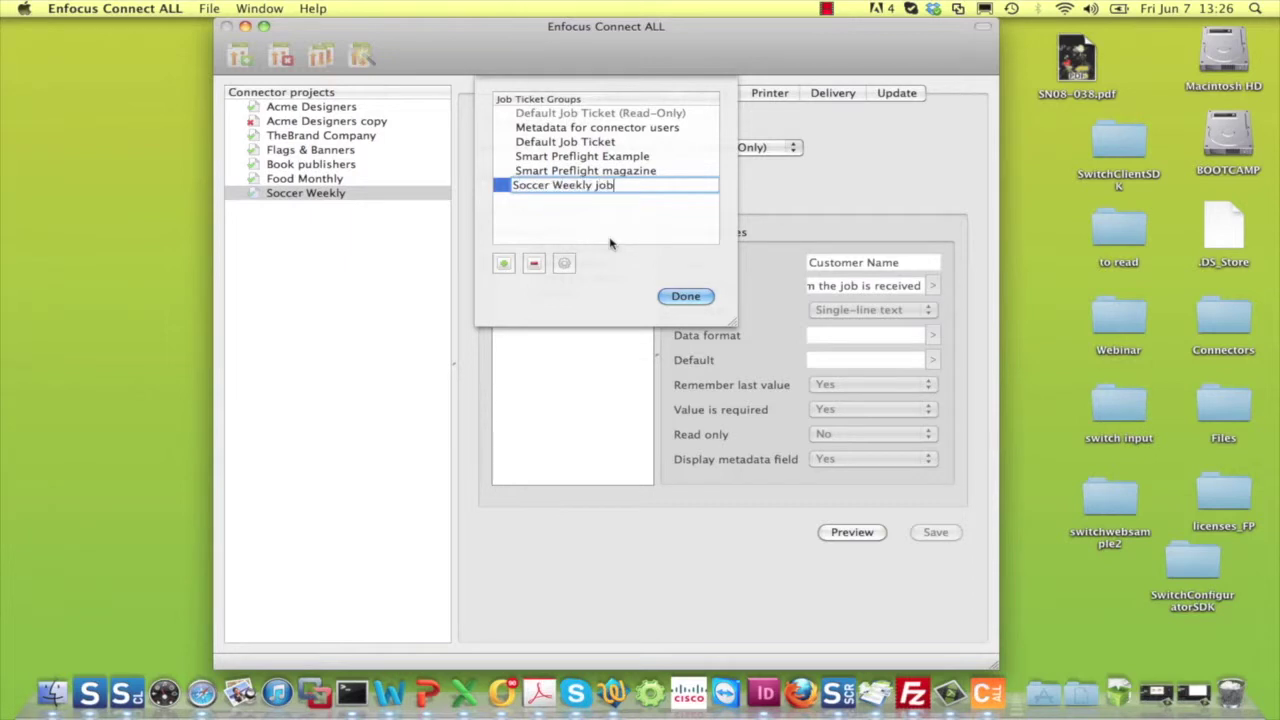
{"action": "type", "text": " ticket"}
{"action": "left_click", "coordinate": [686, 298]}
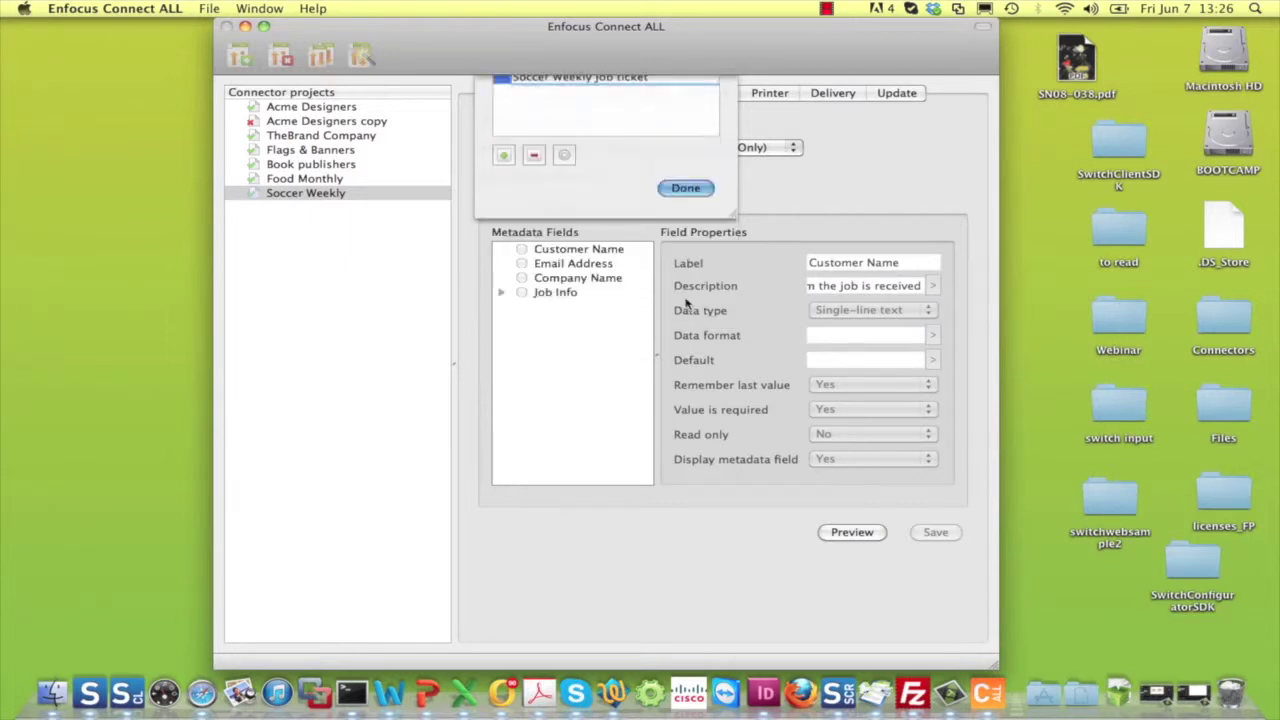
{"action": "left_click", "coordinate": [690, 147]}
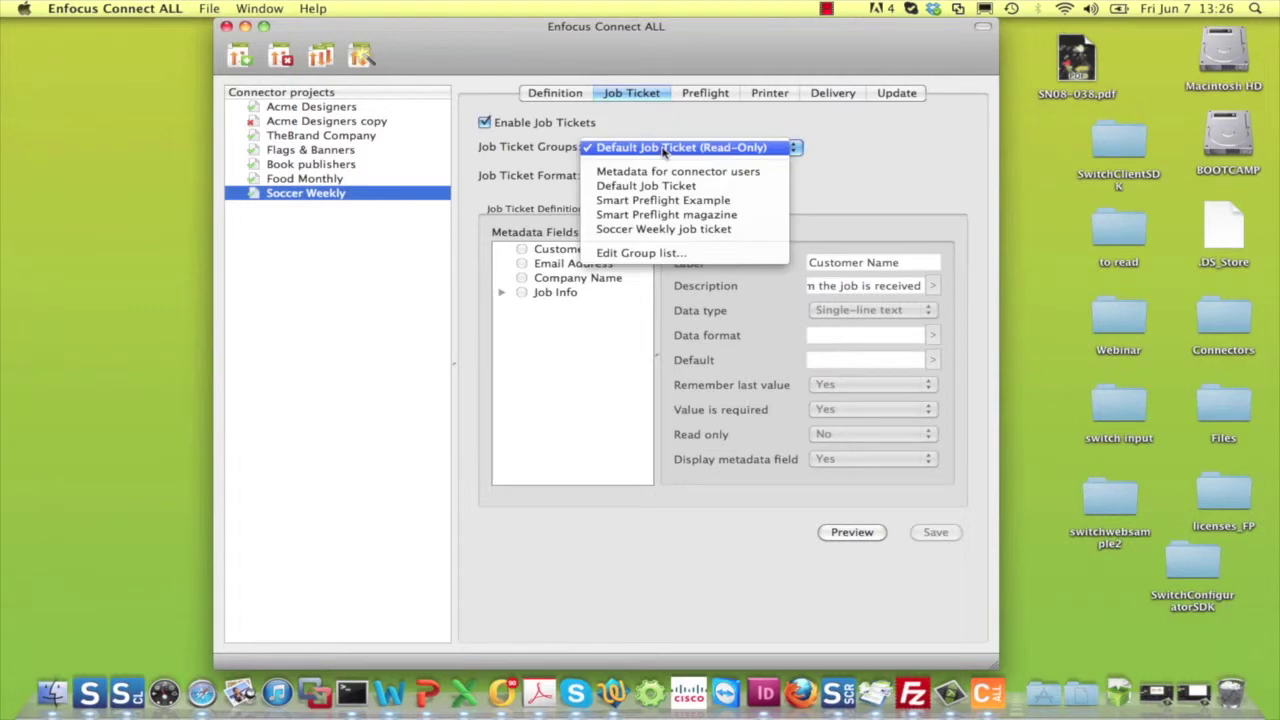
{"action": "left_click", "coordinate": [665, 229]}
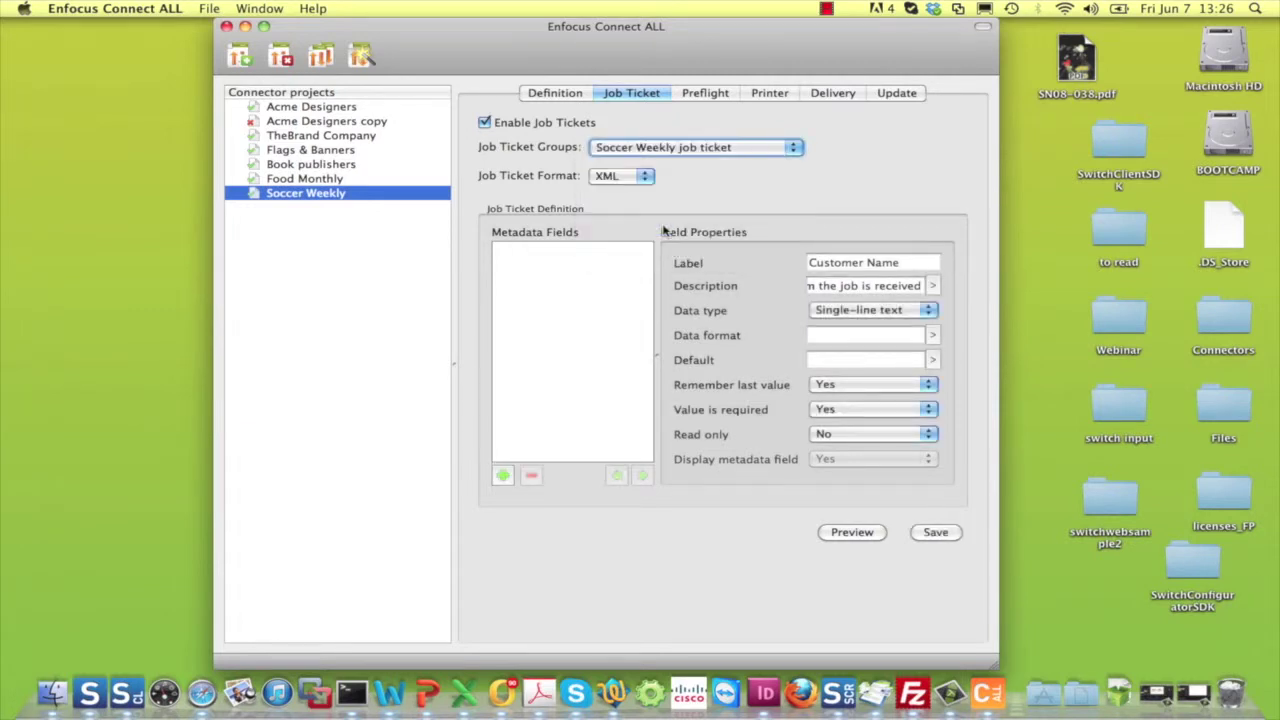
Step: Add a read-only Number field 'Horizontal size' with default 203
{"action": "left_click", "coordinate": [503, 477]}
{"action": "left_click_drag", "start_coordinate": [912, 262], "coordinate": [777, 262]}
{"action": "type", "text": "Hori"}
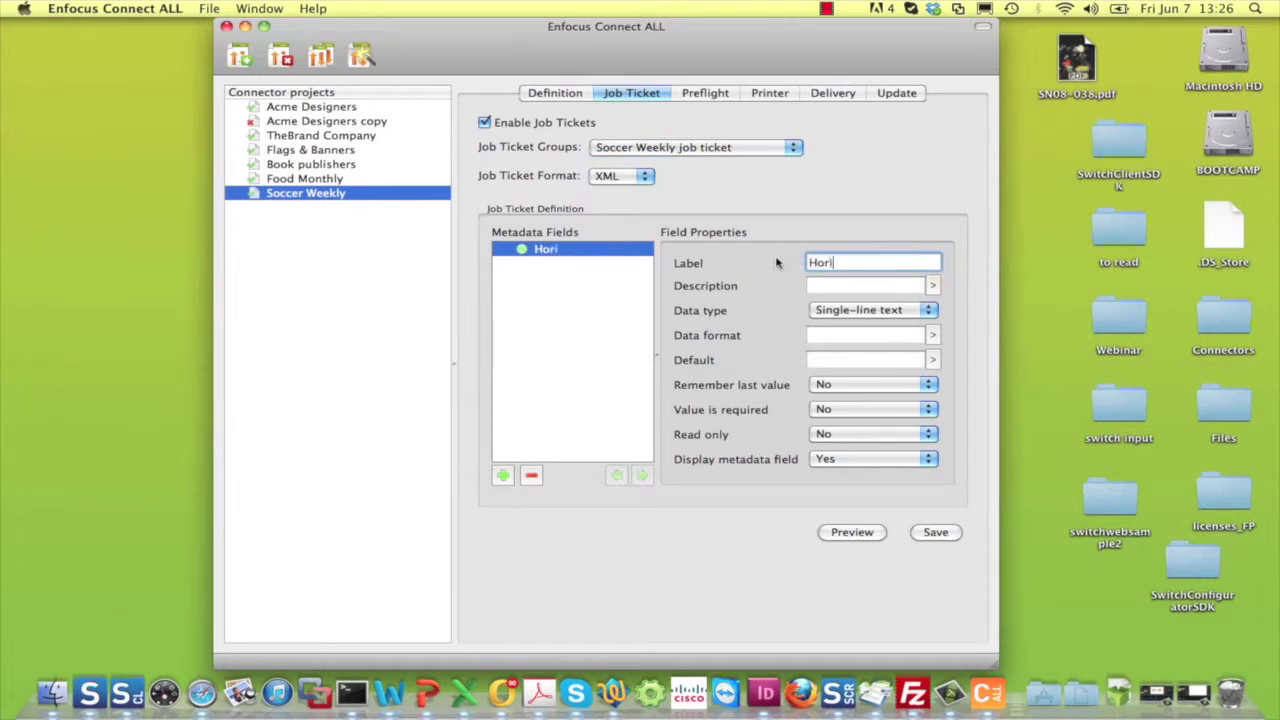
{"action": "type", "text": "zontal size"}
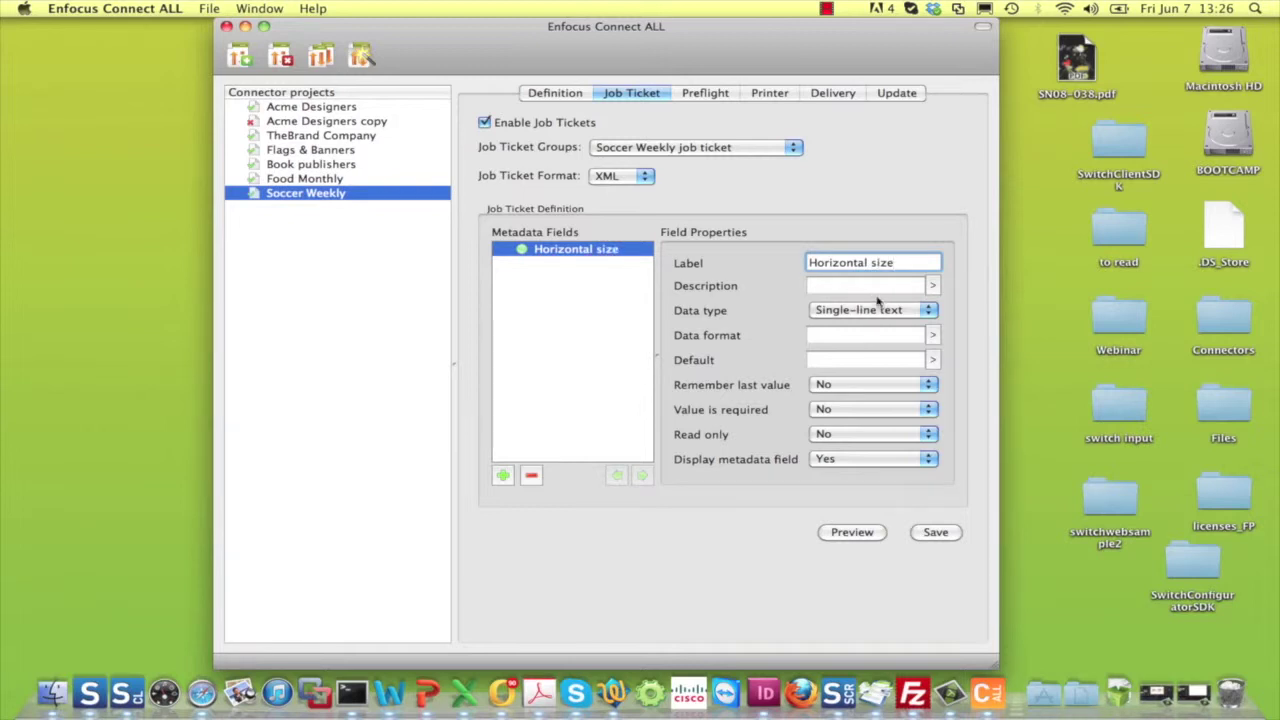
{"action": "left_click", "coordinate": [879, 311]}
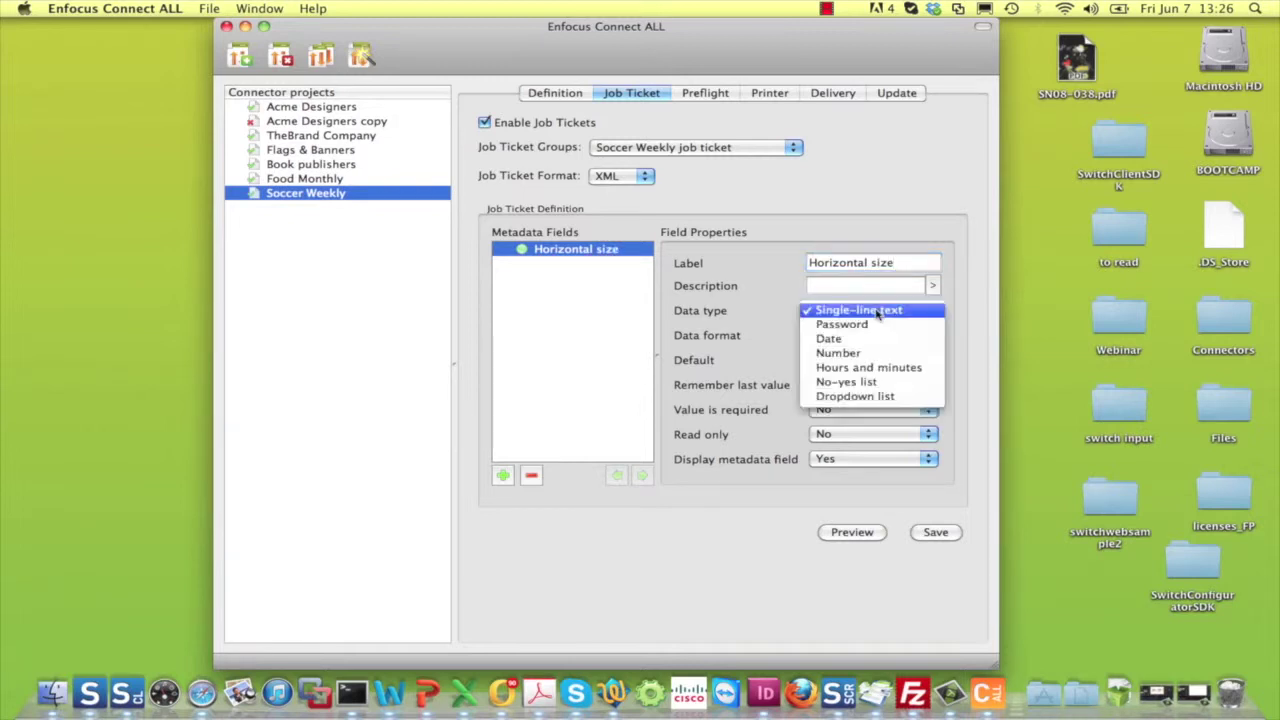
{"action": "left_click", "coordinate": [853, 357]}
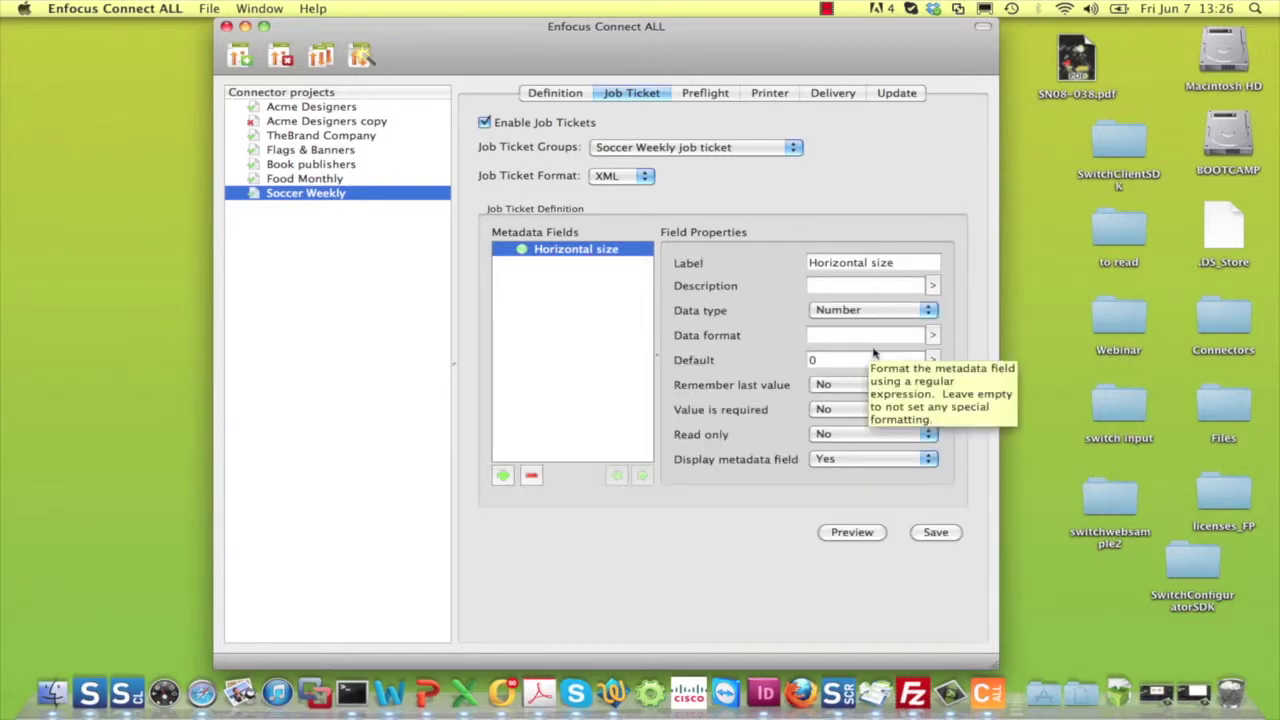
{"action": "left_click", "coordinate": [811, 360]}
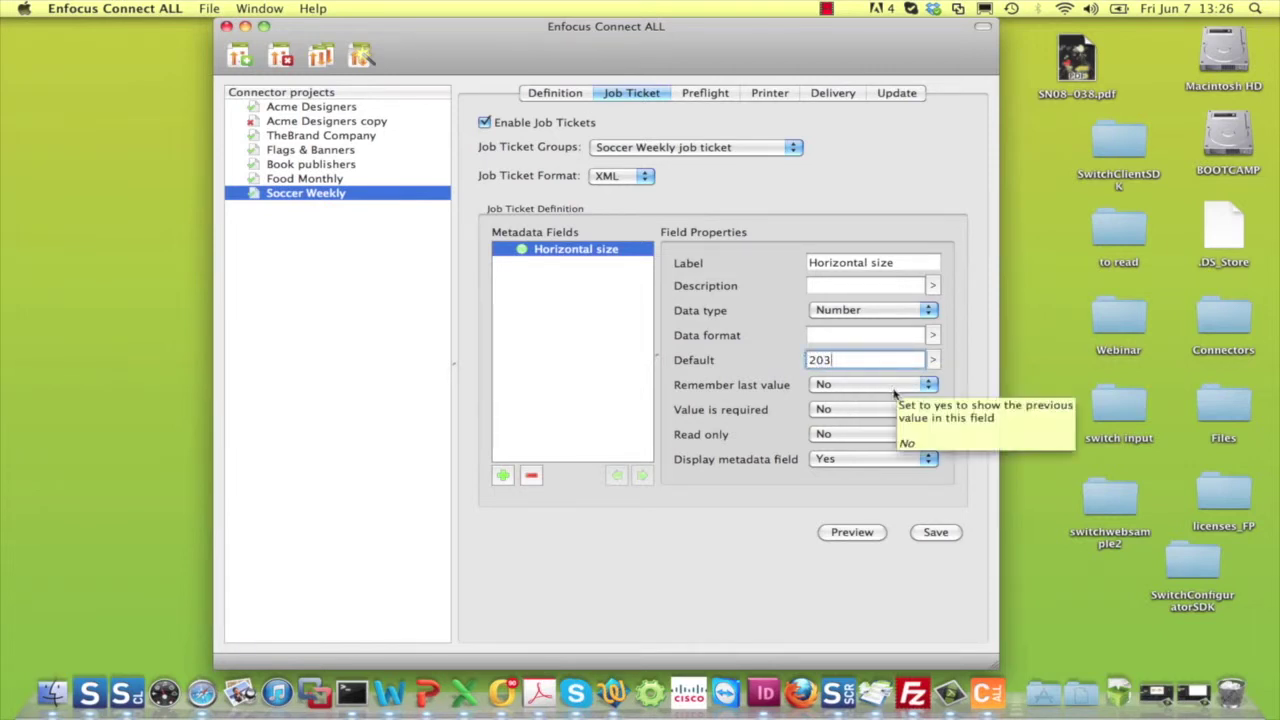
{"action": "left_click", "coordinate": [880, 434]}
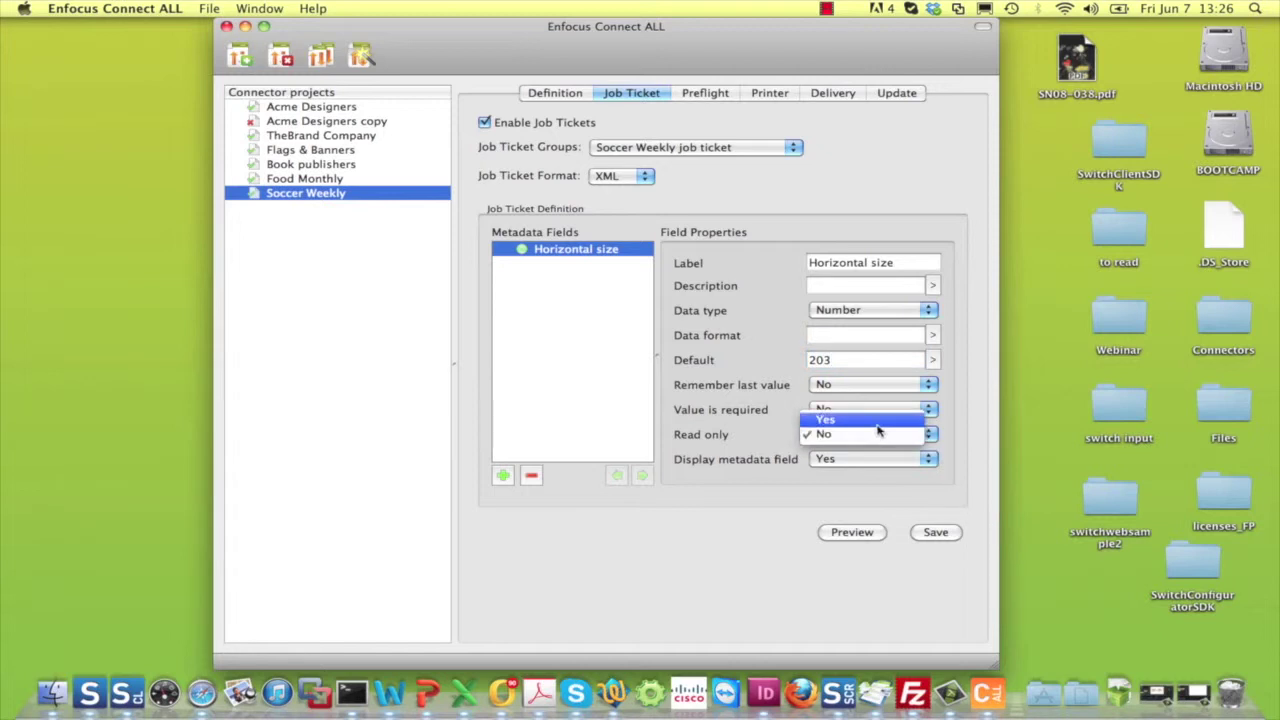
{"action": "left_click", "coordinate": [882, 415]}
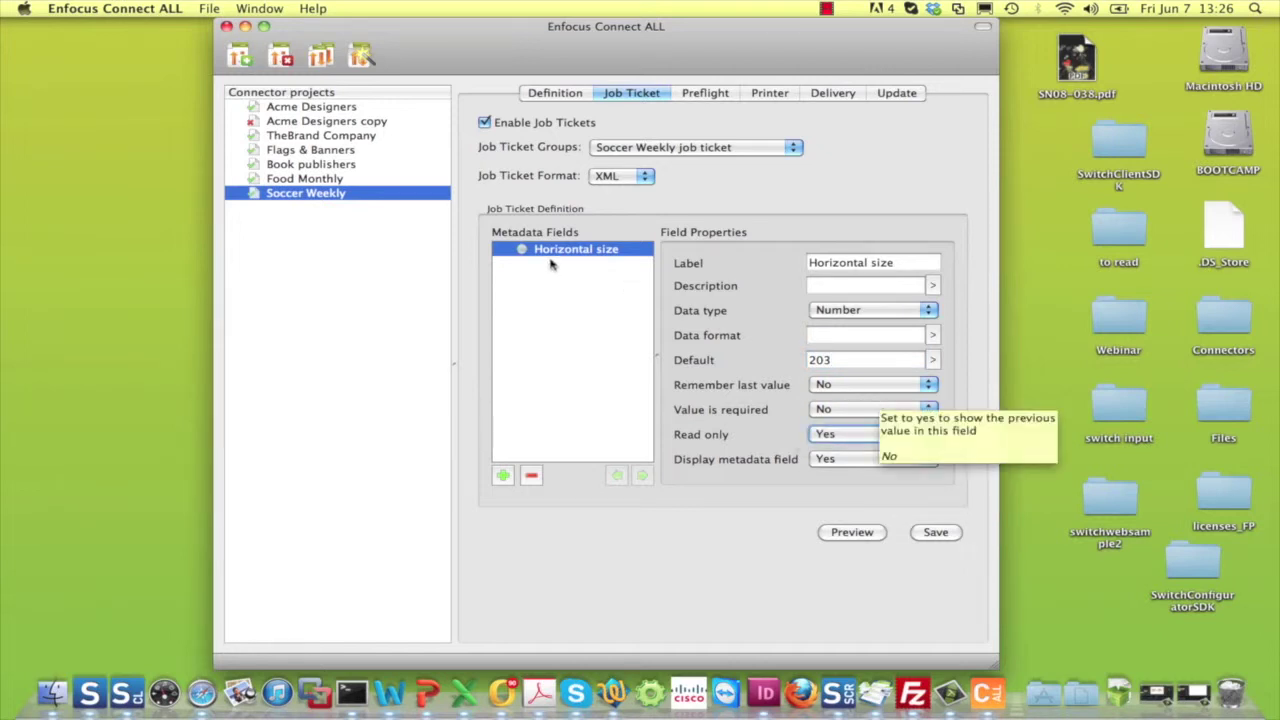
Step: Add a read-only Number field 'Vertical size' with default 280, then add a third field
{"action": "left_click", "coordinate": [502, 475]}
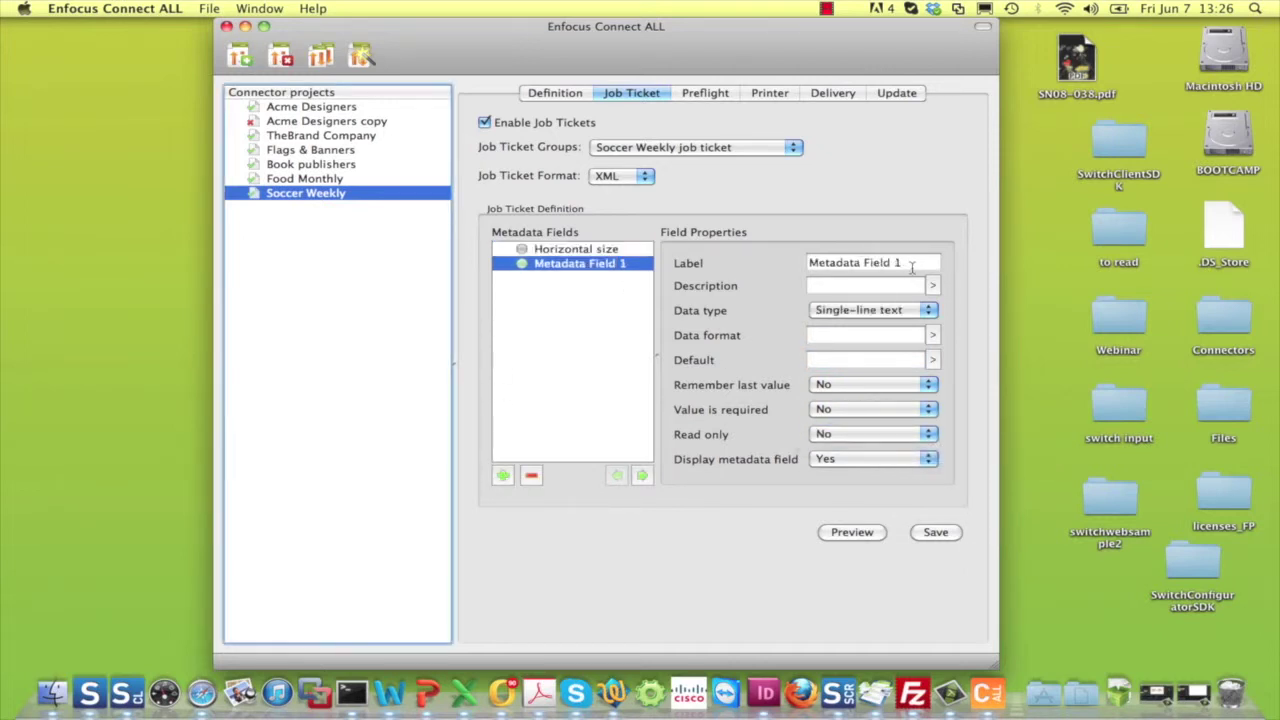
{"action": "left_click", "coordinate": [868, 262]}
{"action": "type", "text": "Ver"}
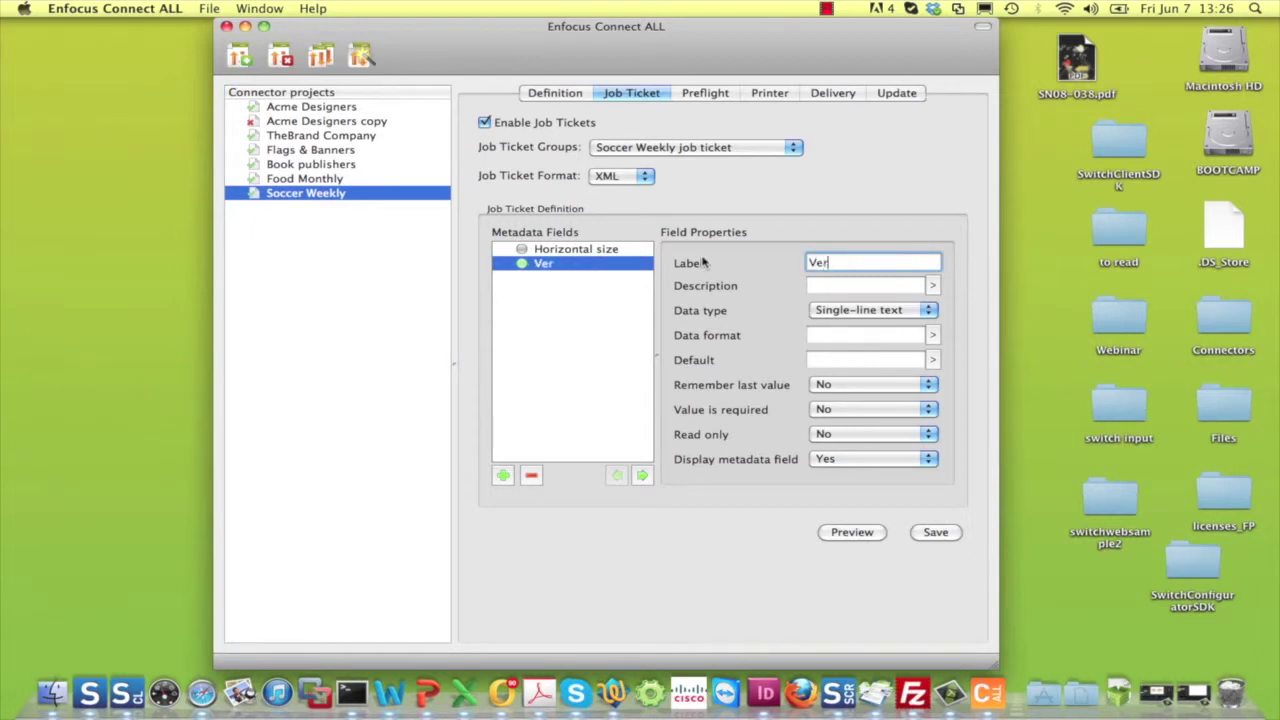
{"action": "type", "text": "tical size"}
{"action": "left_click", "coordinate": [876, 310]}
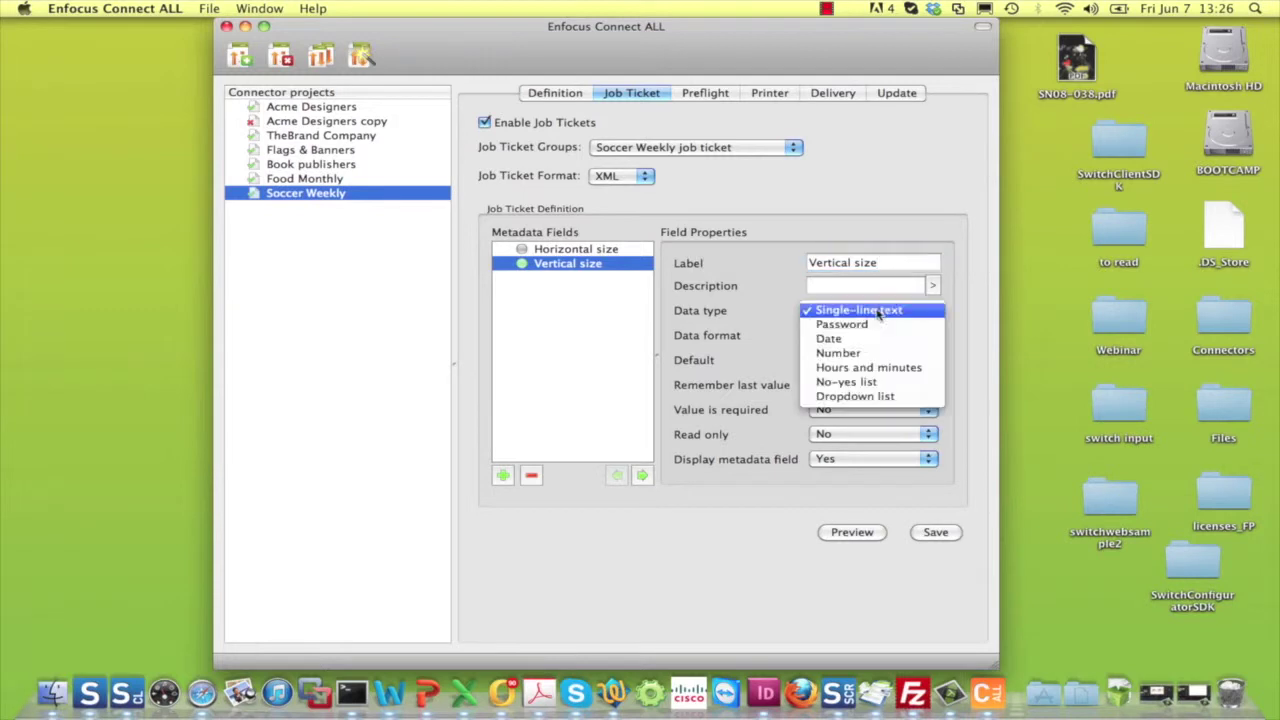
{"action": "left_click", "coordinate": [852, 356]}
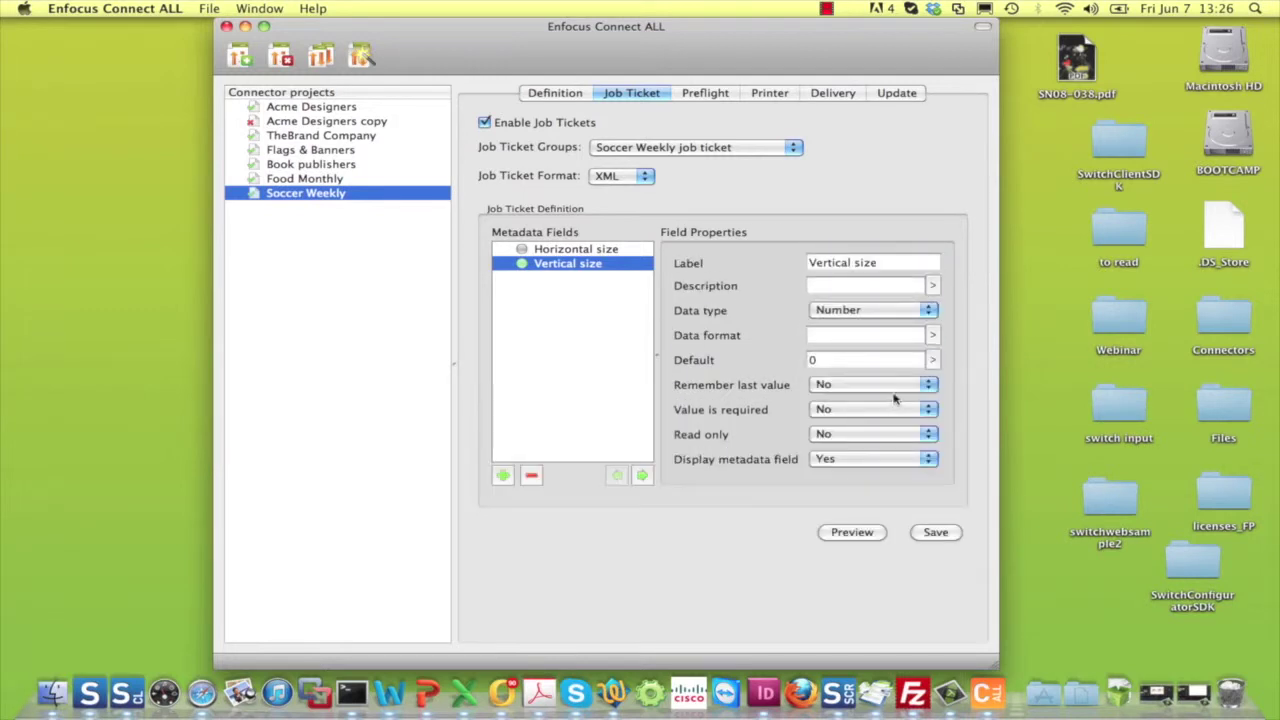
{"action": "left_click", "coordinate": [831, 360]}
{"action": "left_click_drag", "start_coordinate": [831, 360], "coordinate": [795, 364]}
{"action": "left_click", "coordinate": [850, 440]}
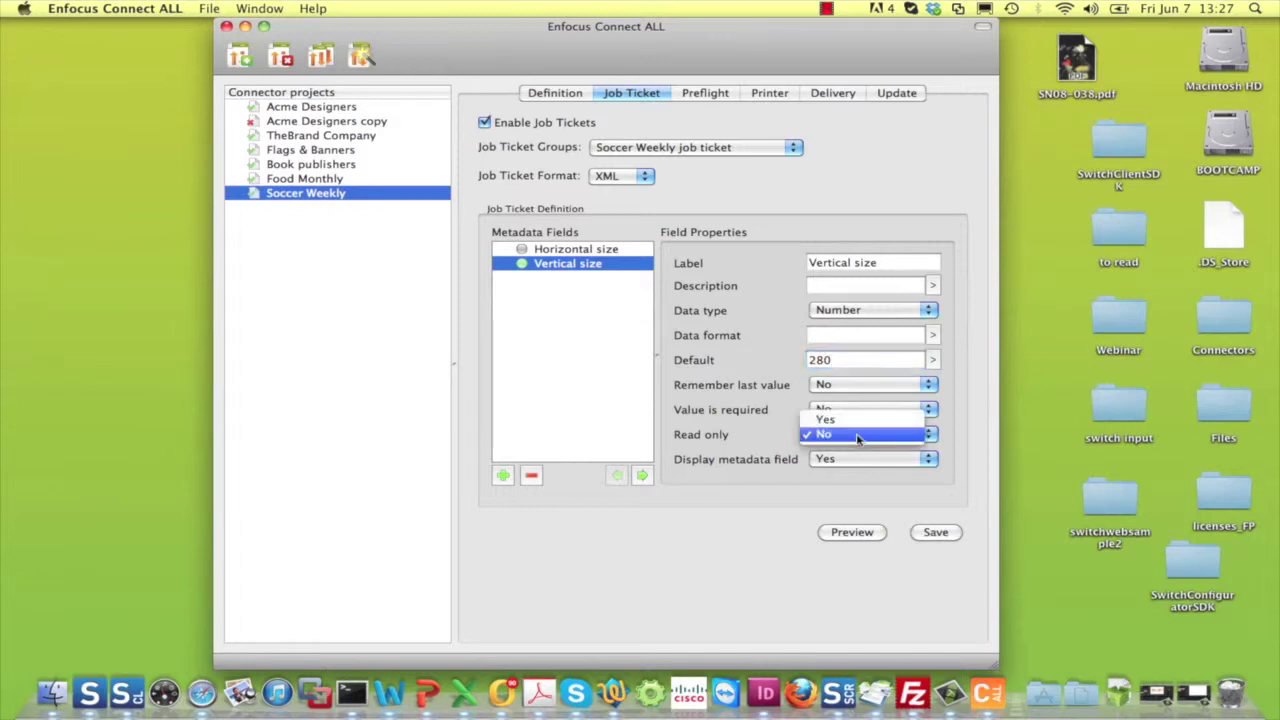
{"action": "left_click", "coordinate": [857, 423]}
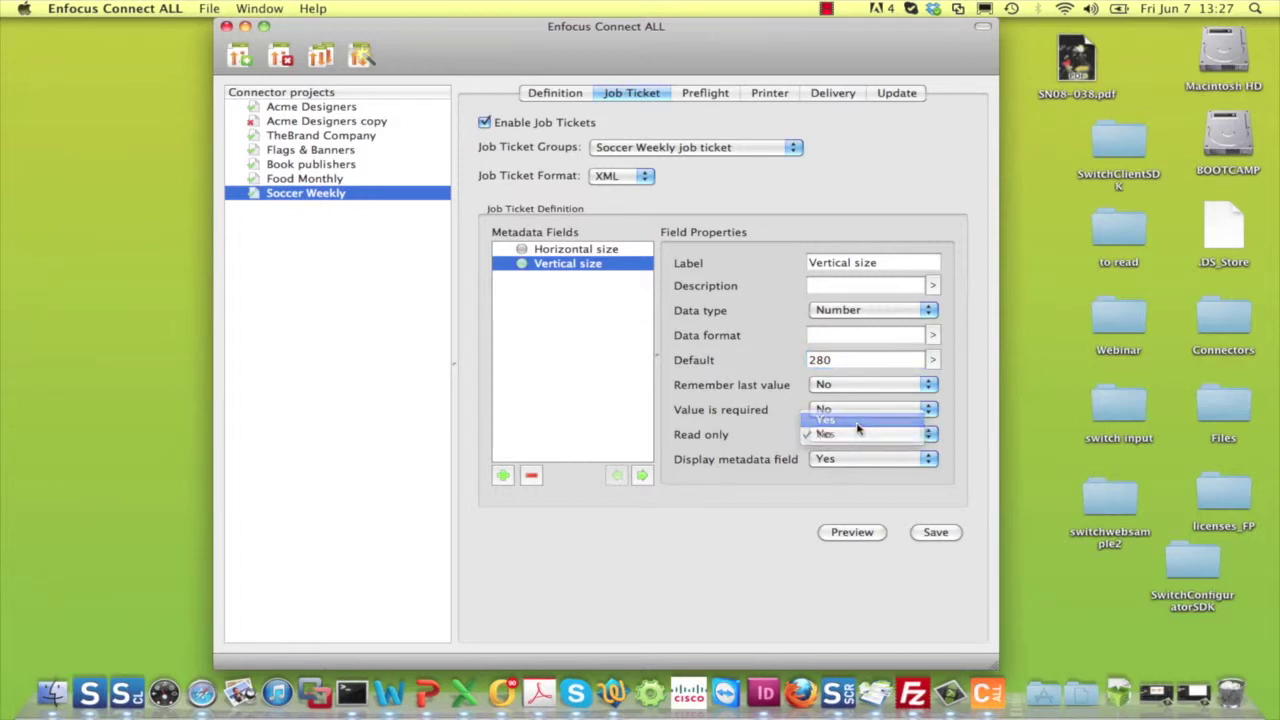
{"action": "left_click", "coordinate": [503, 476]}
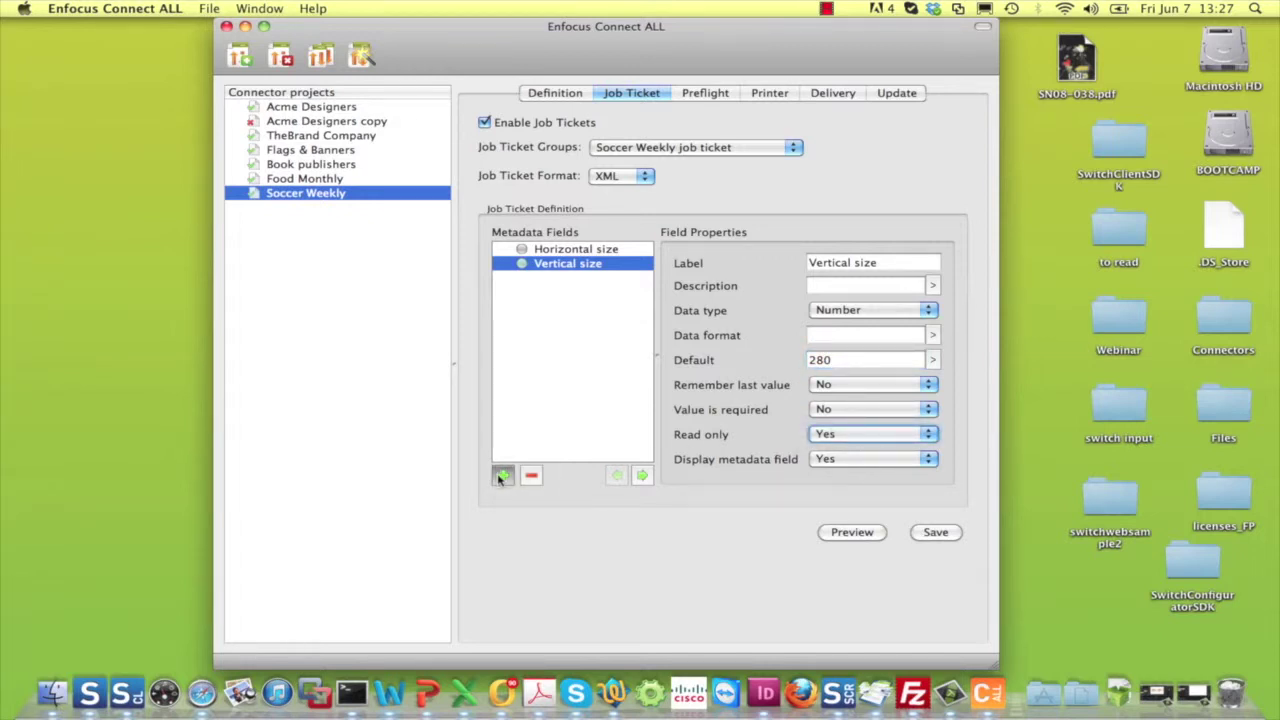
Step: Rename the new field 'Week numer' as a Number with a regular-expression data format
{"action": "triple_click", "coordinate": [904, 262]}
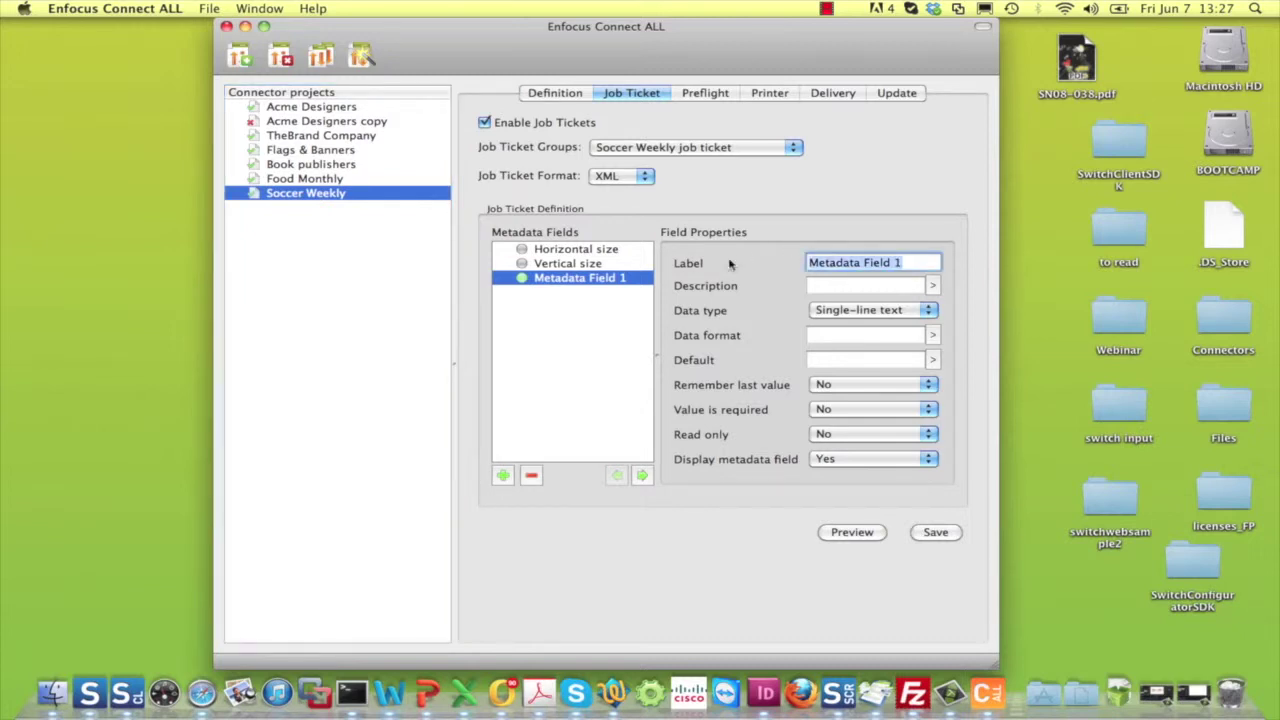
{"action": "key", "text": "BackSpace"}
{"action": "type", "text": "Wee"}
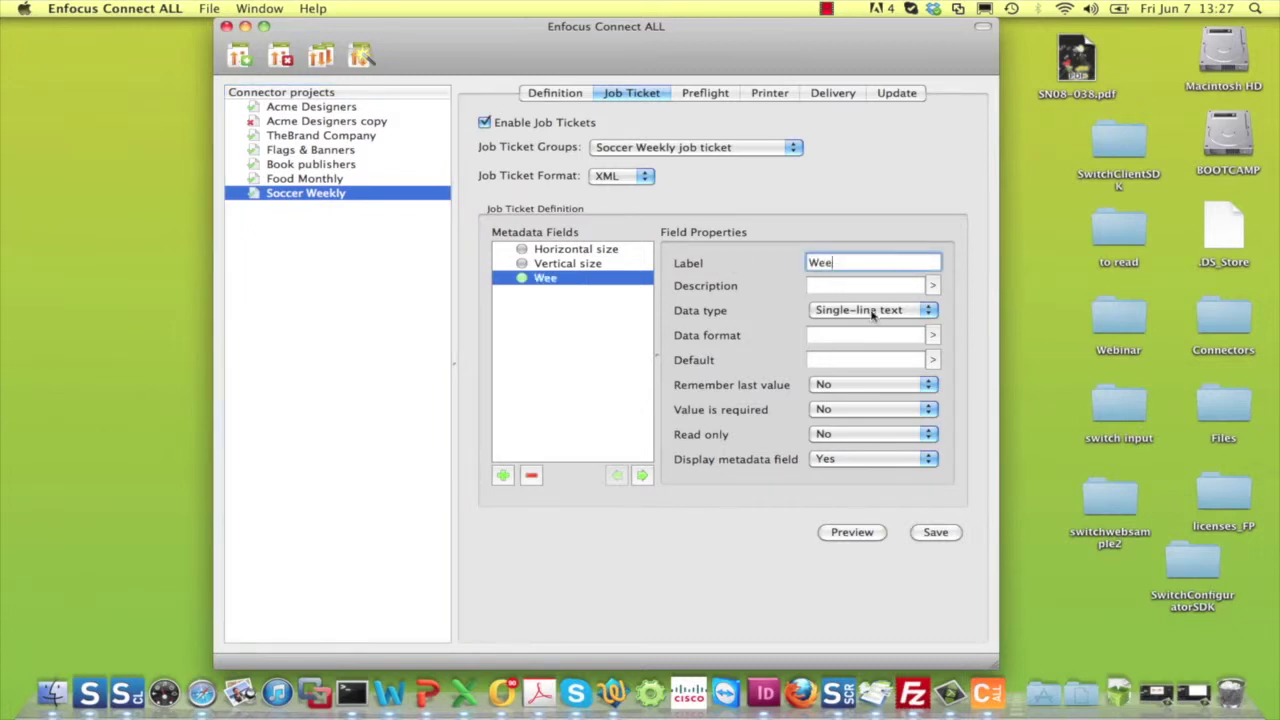
{"action": "type", "text": "k numer"}
{"action": "left_click", "coordinate": [873, 314]}
{"action": "left_click", "coordinate": [882, 350]}
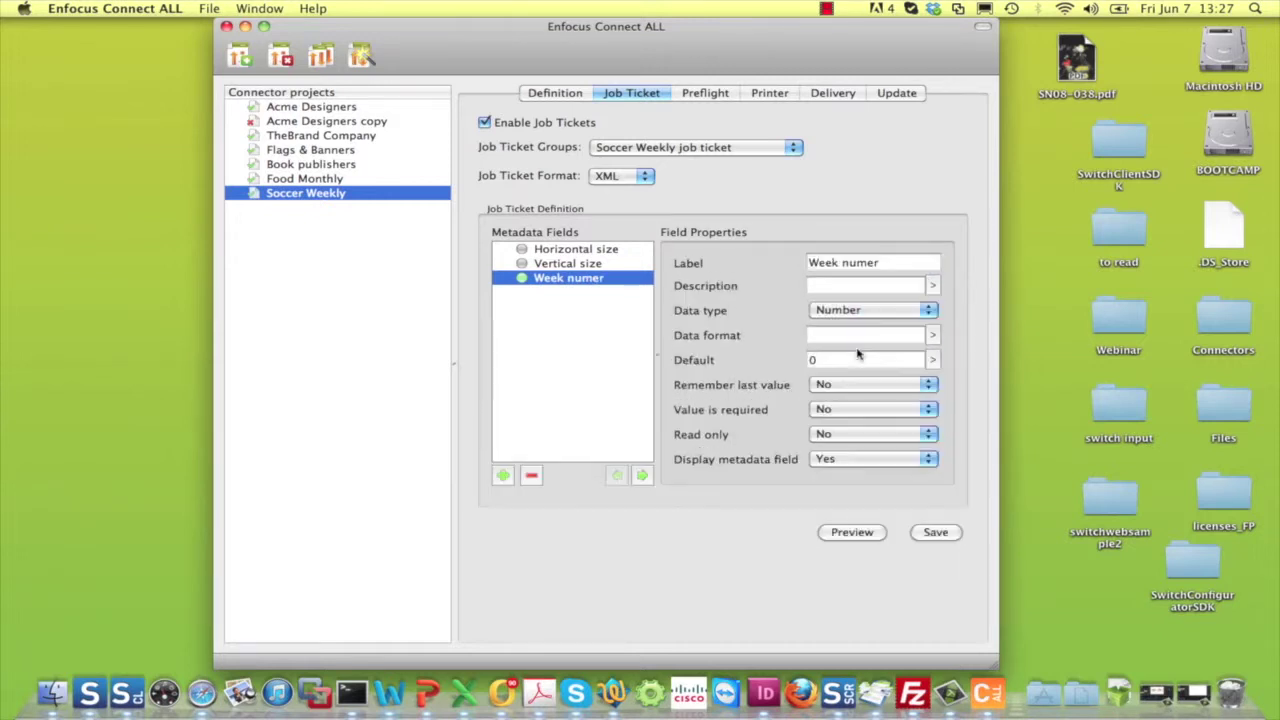
{"action": "left_click", "coordinate": [933, 336]}
{"action": "left_click", "coordinate": [790, 352]}
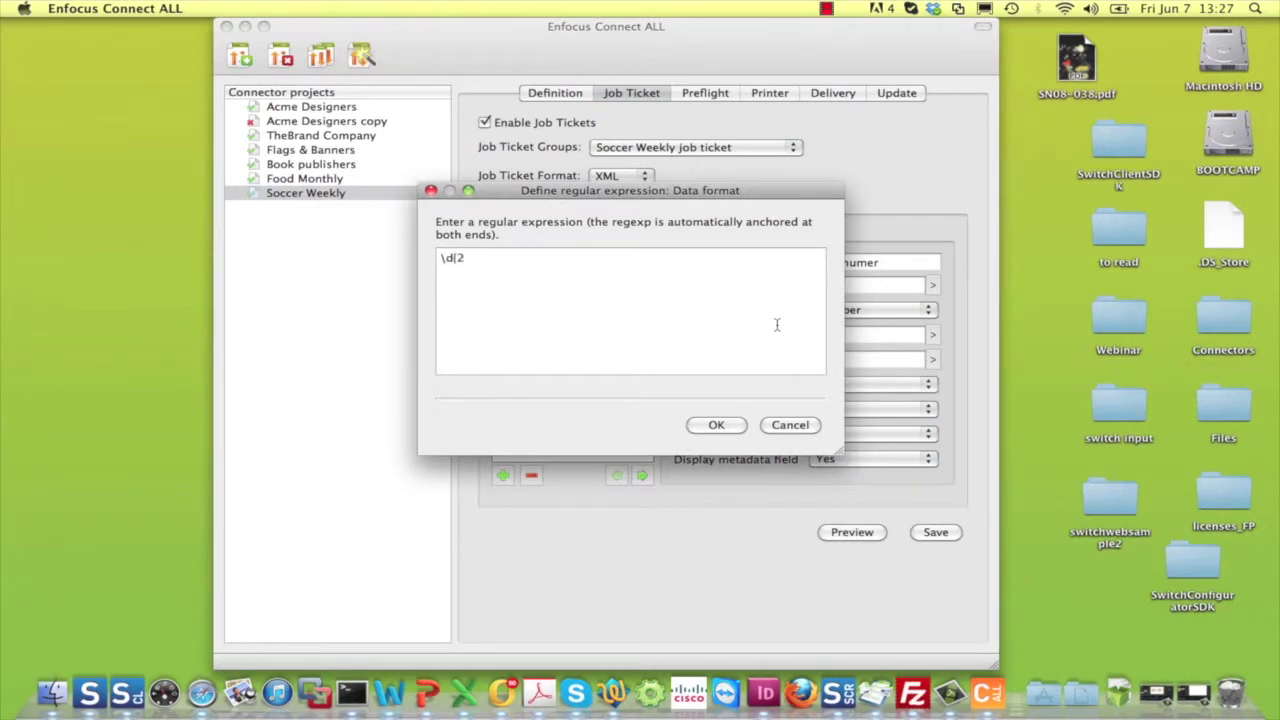
{"action": "left_click", "coordinate": [720, 425]}
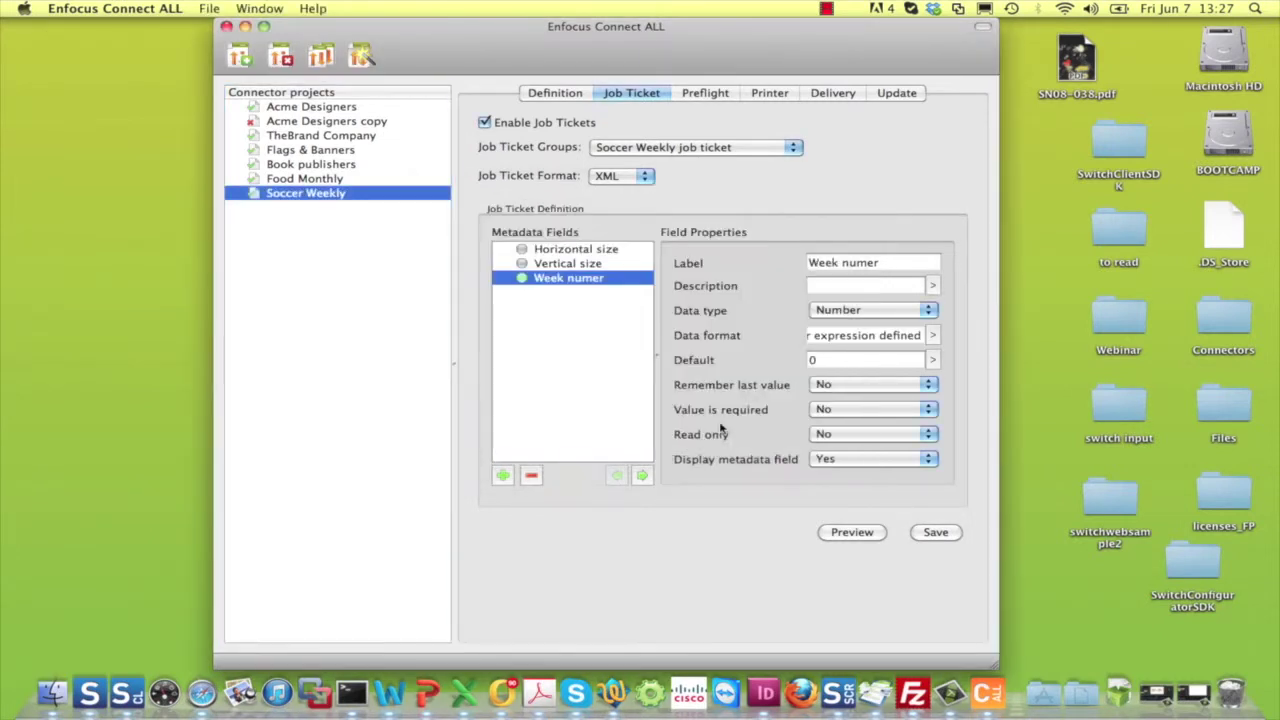
Step: Change Week numer's data type to Dropdown list and edit its values
{"action": "left_click", "coordinate": [872, 310]}
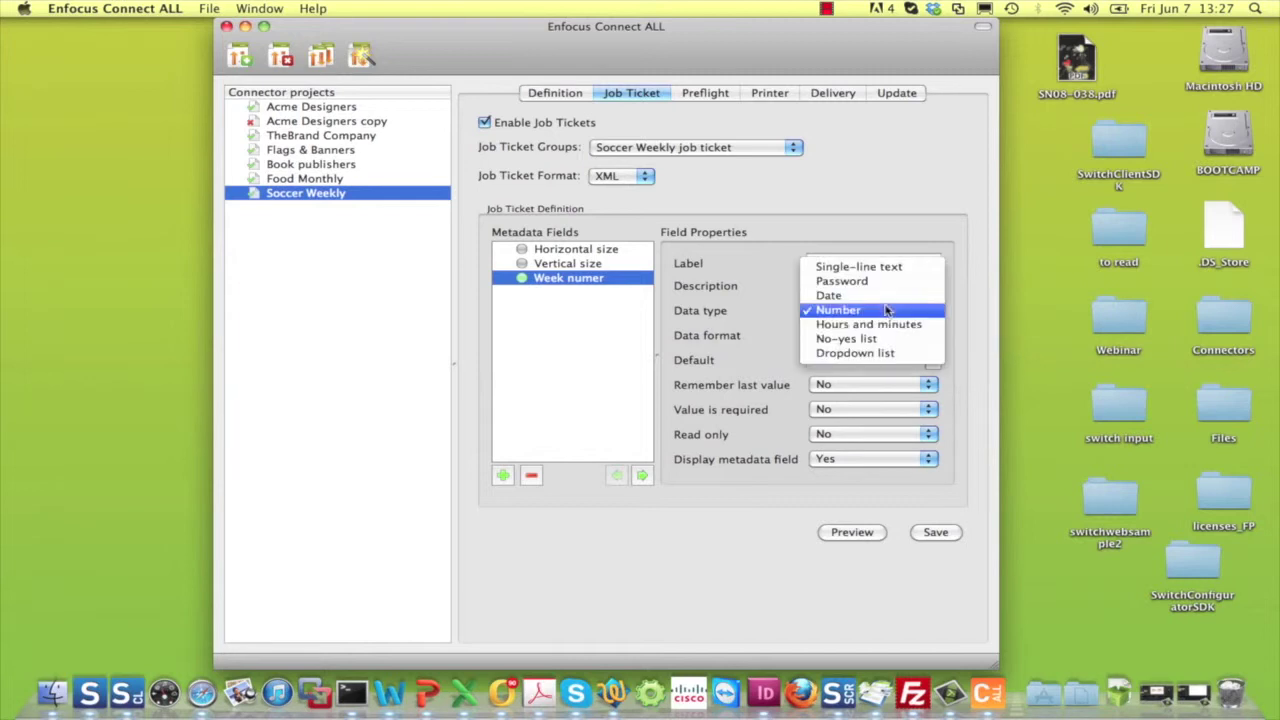
{"action": "left_click", "coordinate": [900, 358]}
{"action": "left_click", "coordinate": [932, 336]}
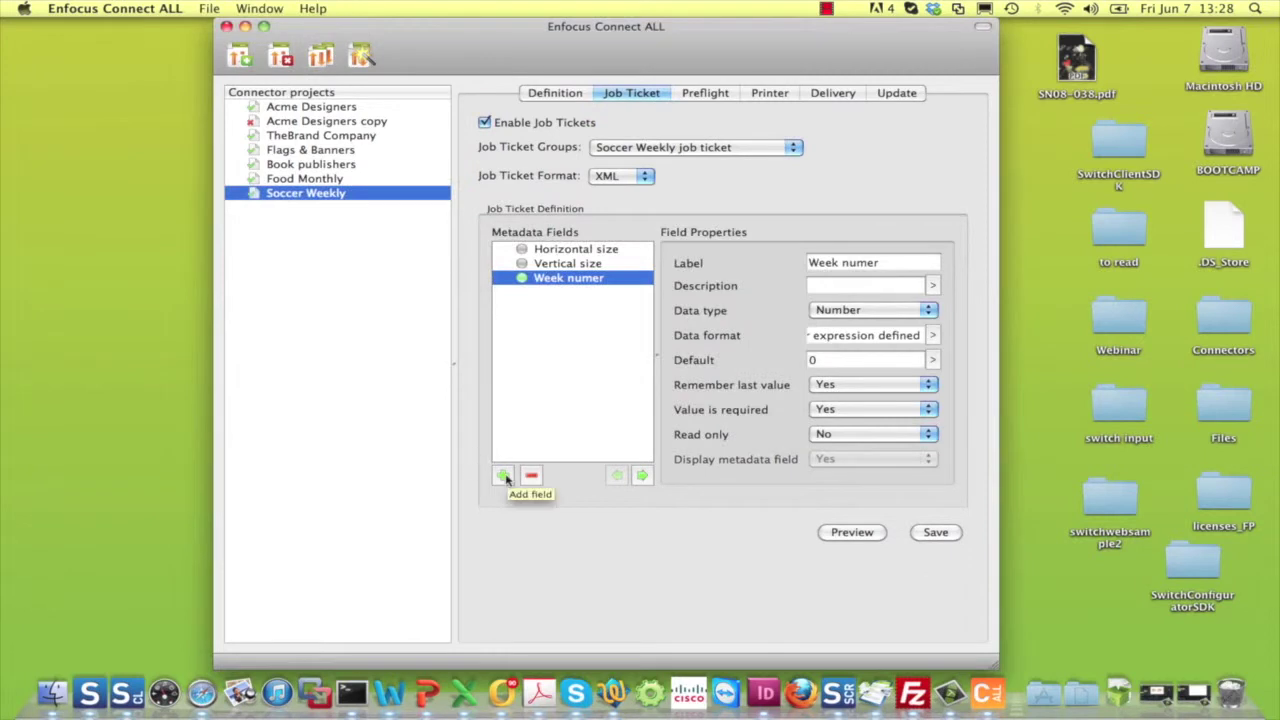
Step: Add a 'Proof type' dropdown (Hardcopy proof, Softproof) that remembers its last value, then add another field
{"action": "left_click", "coordinate": [502, 475]}
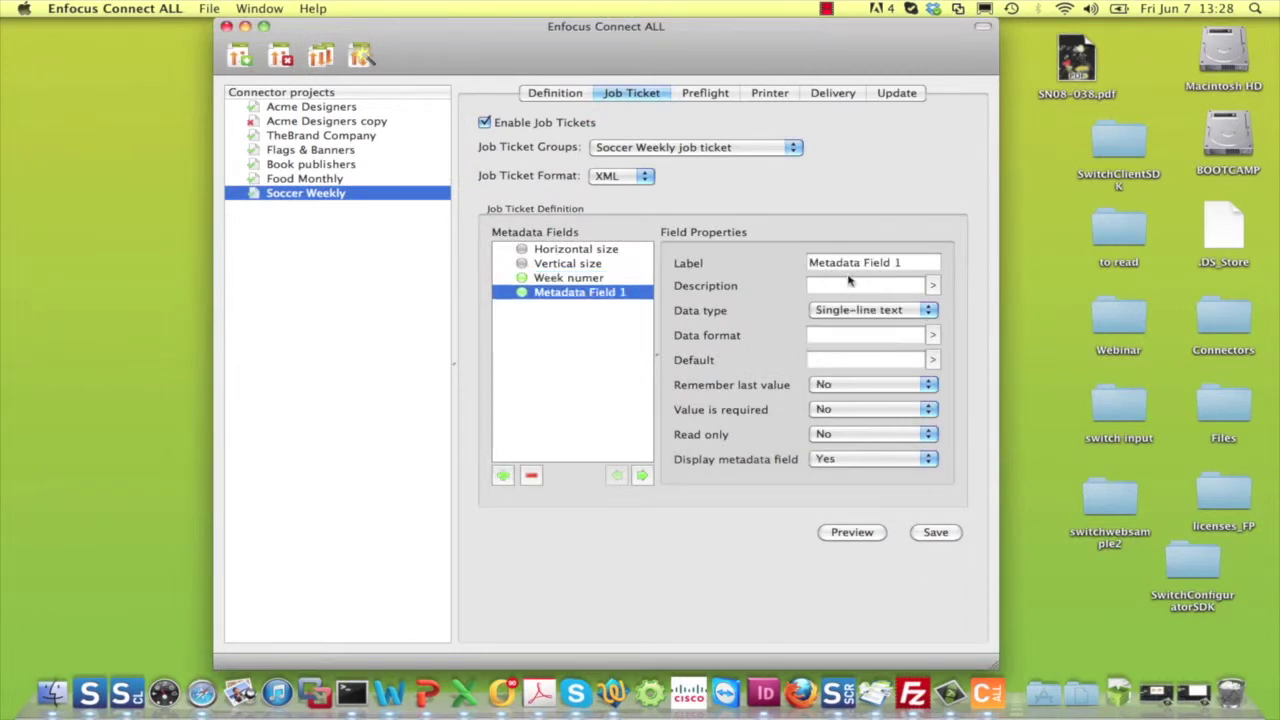
{"action": "left_click", "coordinate": [915, 263]}
{"action": "type", "text": "Pro"}
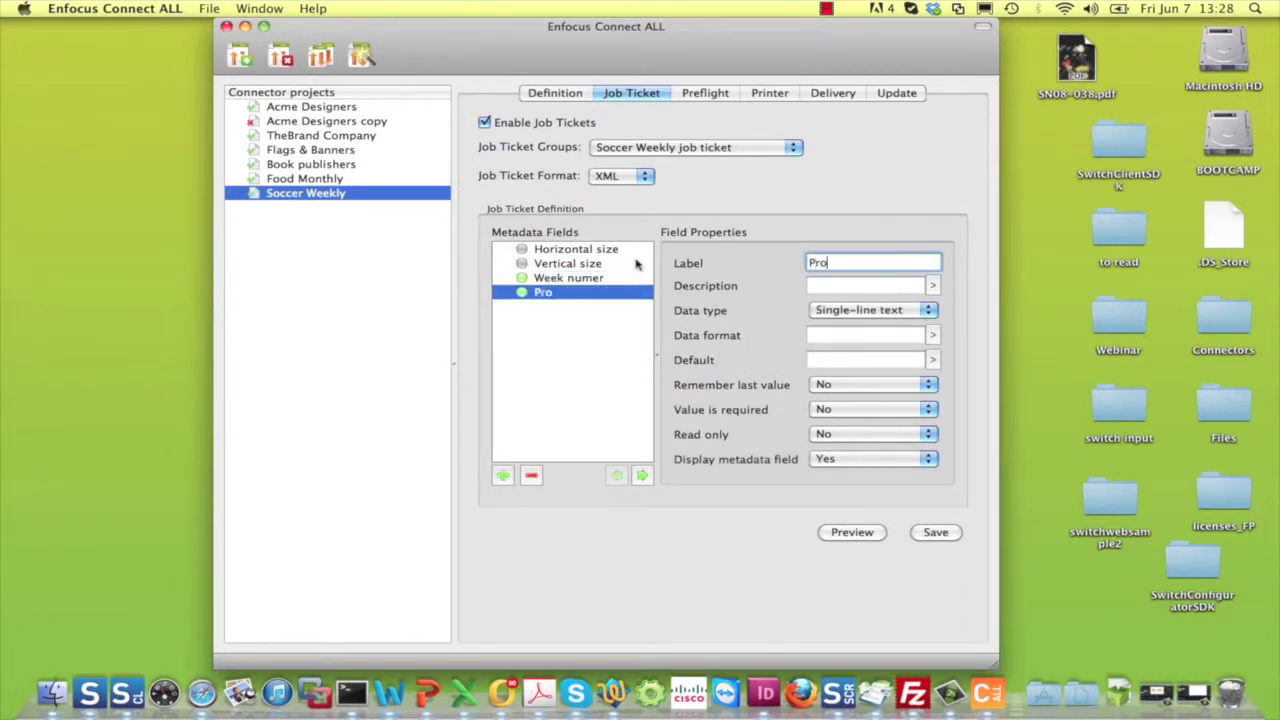
{"action": "type", "text": "of type"}
{"action": "left_click", "coordinate": [838, 306]}
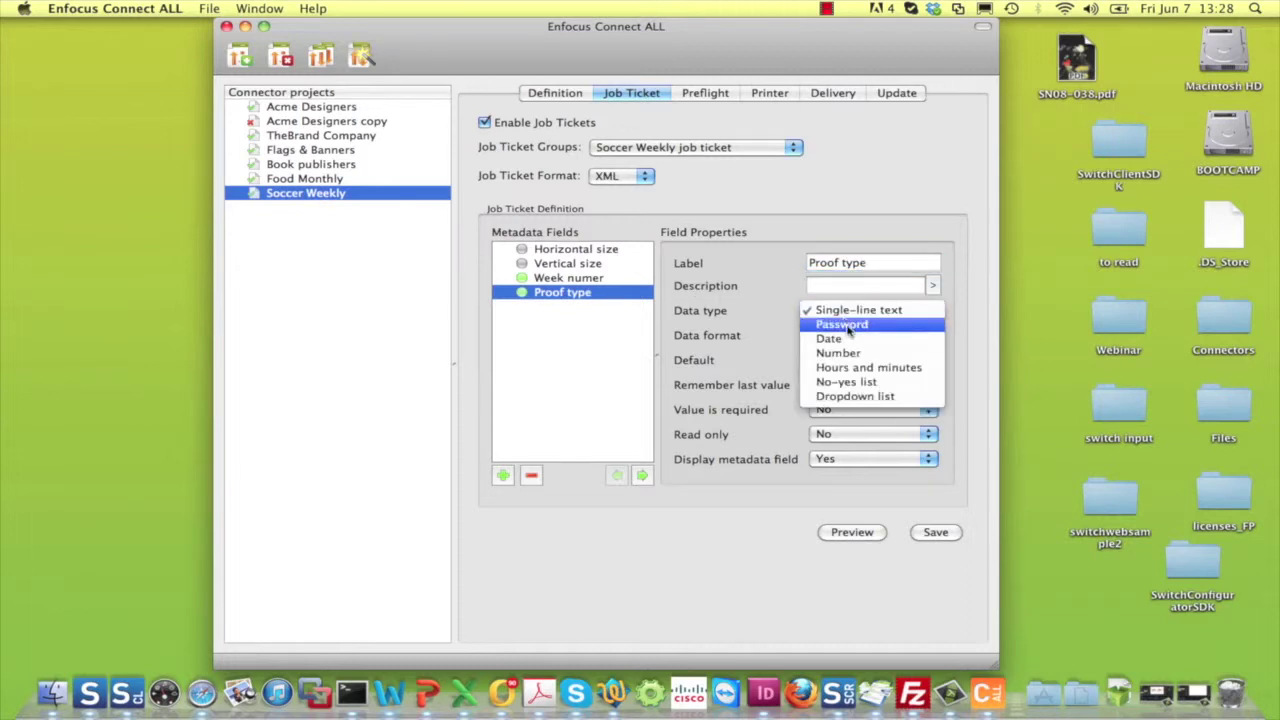
{"action": "left_click", "coordinate": [866, 395]}
{"action": "left_click", "coordinate": [937, 340]}
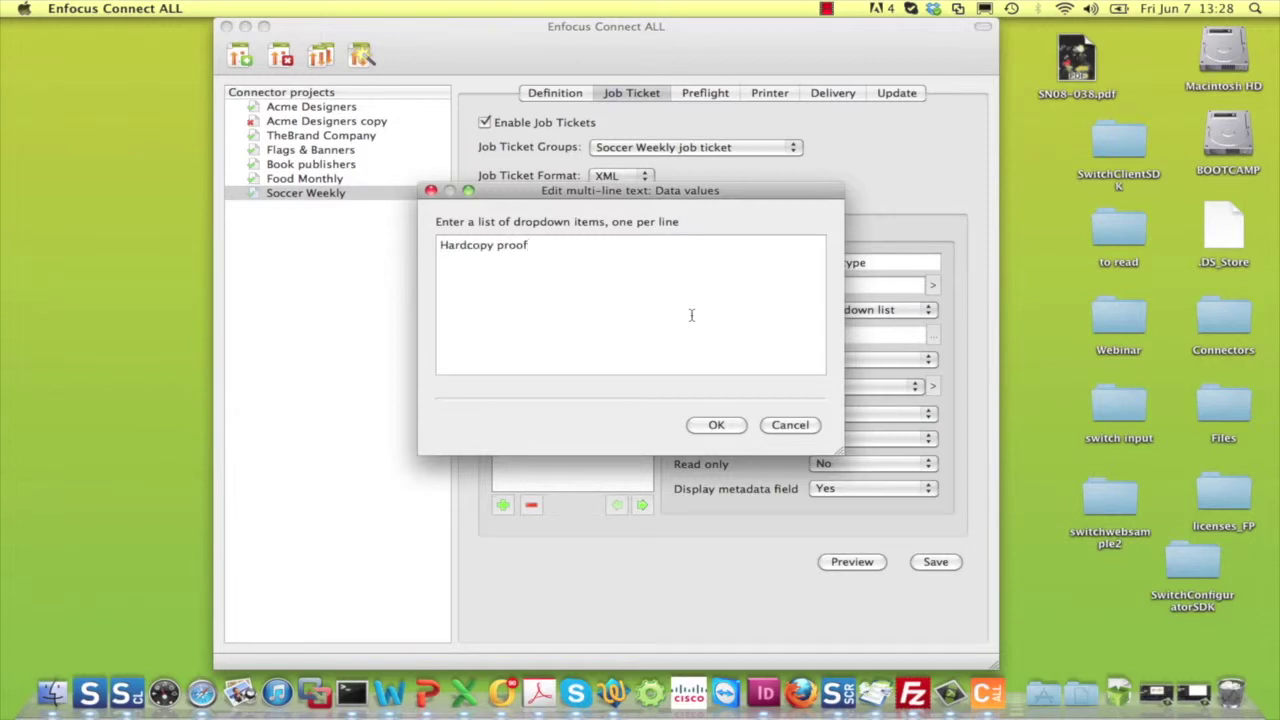
{"action": "type", "text": "Hardcopy proof Softproo"}
{"action": "left_click", "coordinate": [703, 422]}
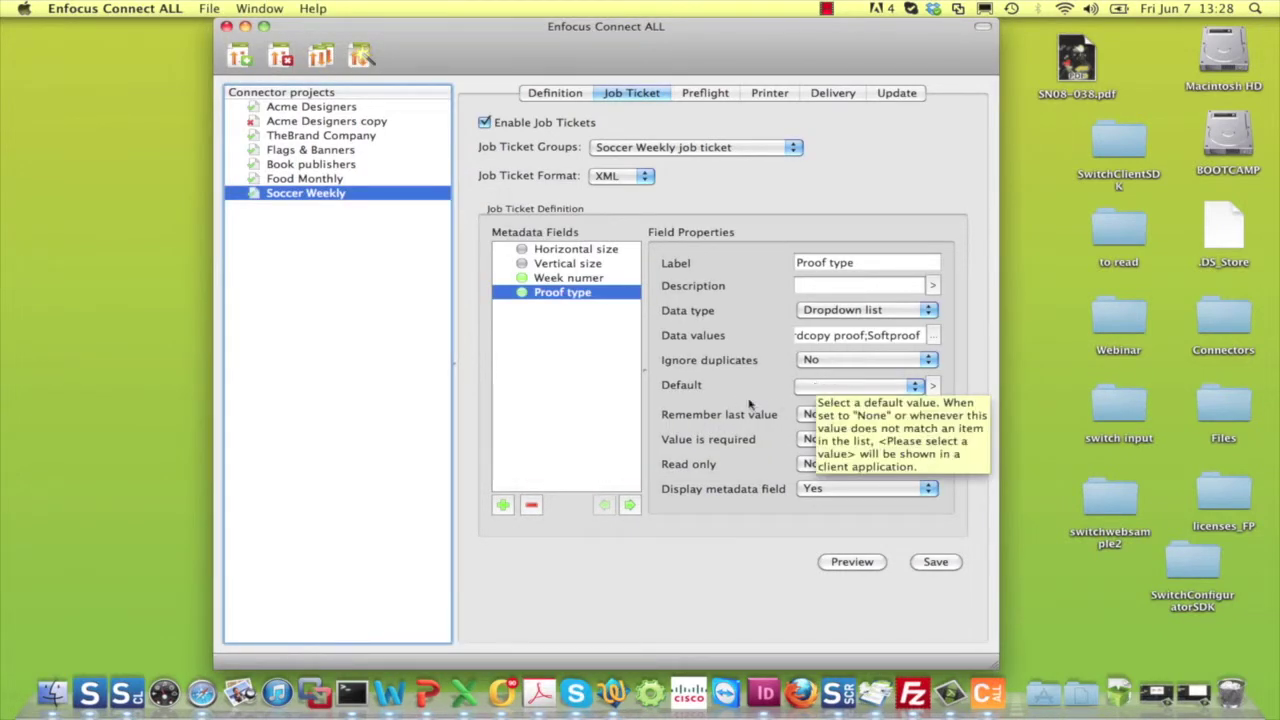
{"action": "left_click", "coordinate": [826, 413]}
{"action": "left_click", "coordinate": [825, 401]}
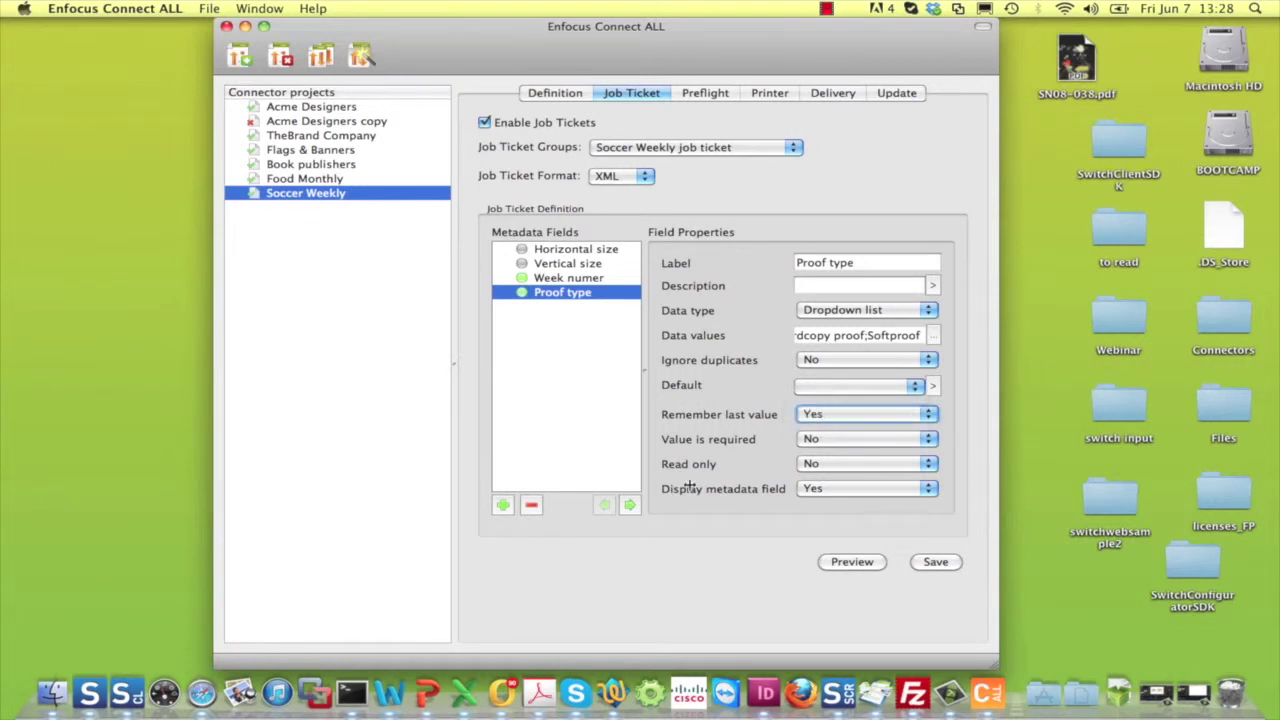
{"action": "left_click", "coordinate": [503, 506]}
Step: Nest a 'Harcopy proof type' dropdown (Color-accurate proof, Content proof) under Proof type for Hardcopy proof
{"action": "triple_click", "coordinate": [908, 264]}
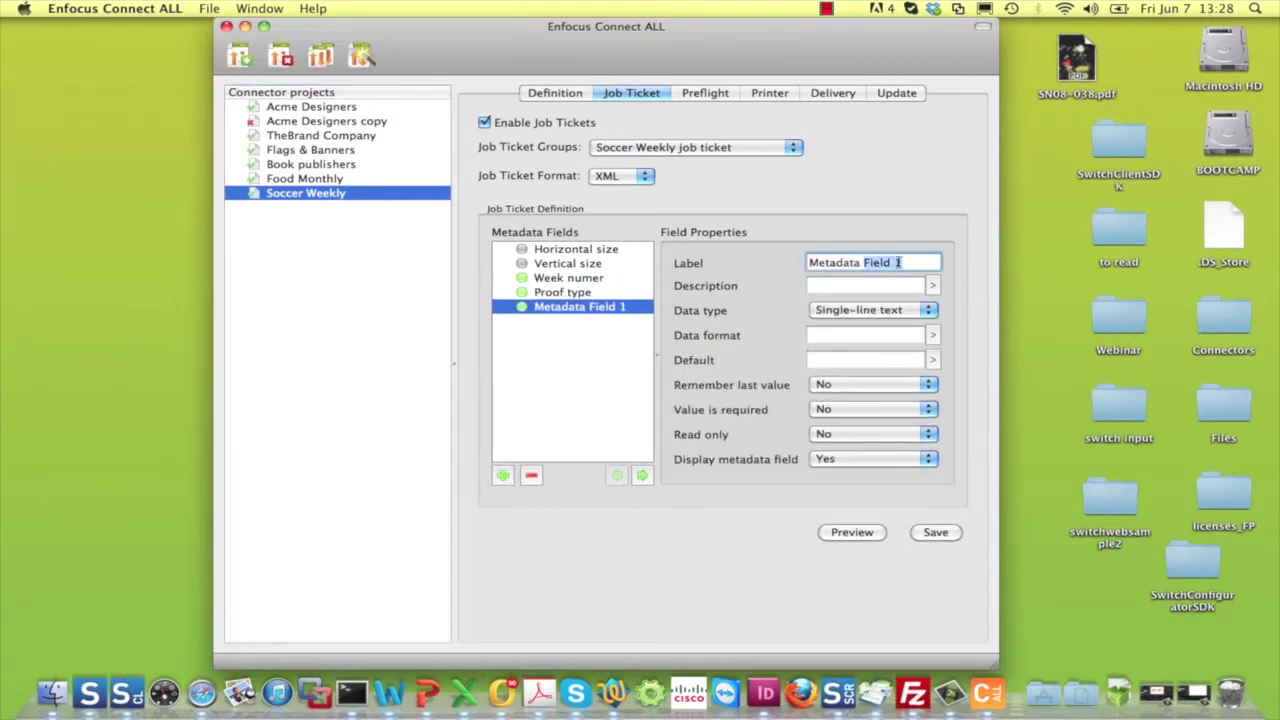
{"action": "type", "text": "Harcopy proof type"}
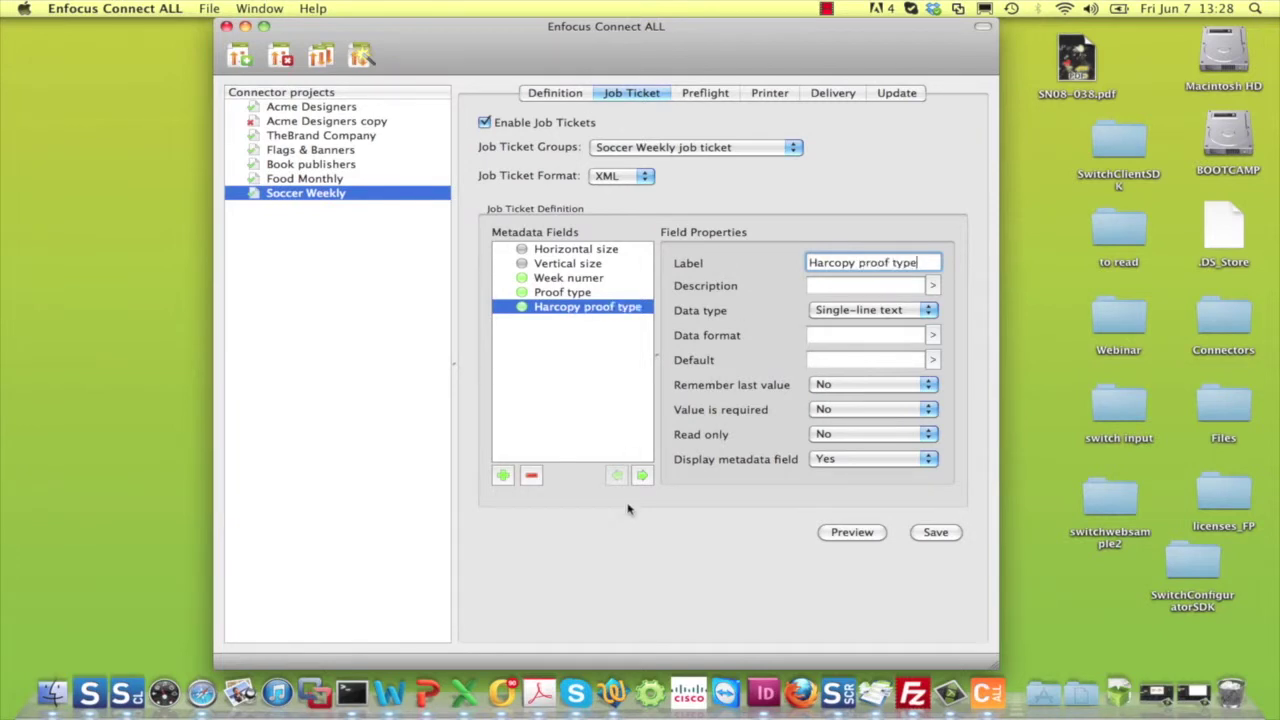
{"action": "left_click", "coordinate": [644, 476]}
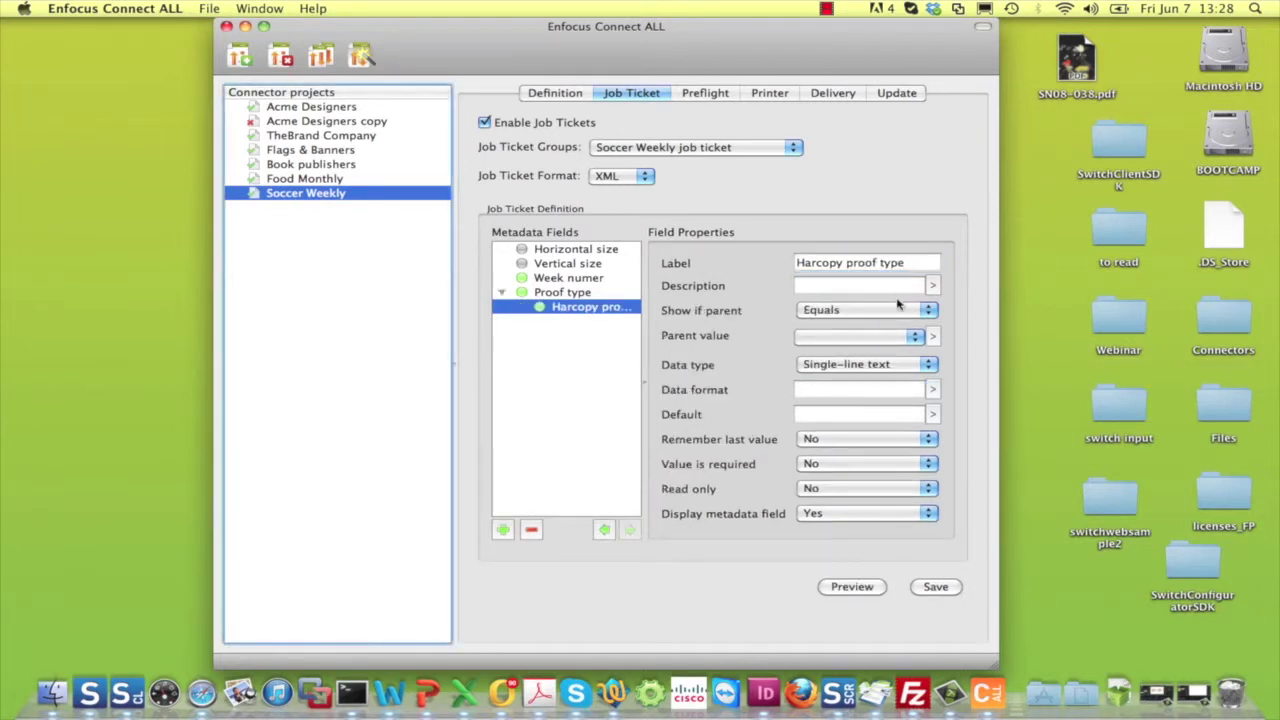
{"action": "left_click", "coordinate": [884, 338]}
{"action": "left_click", "coordinate": [866, 338]}
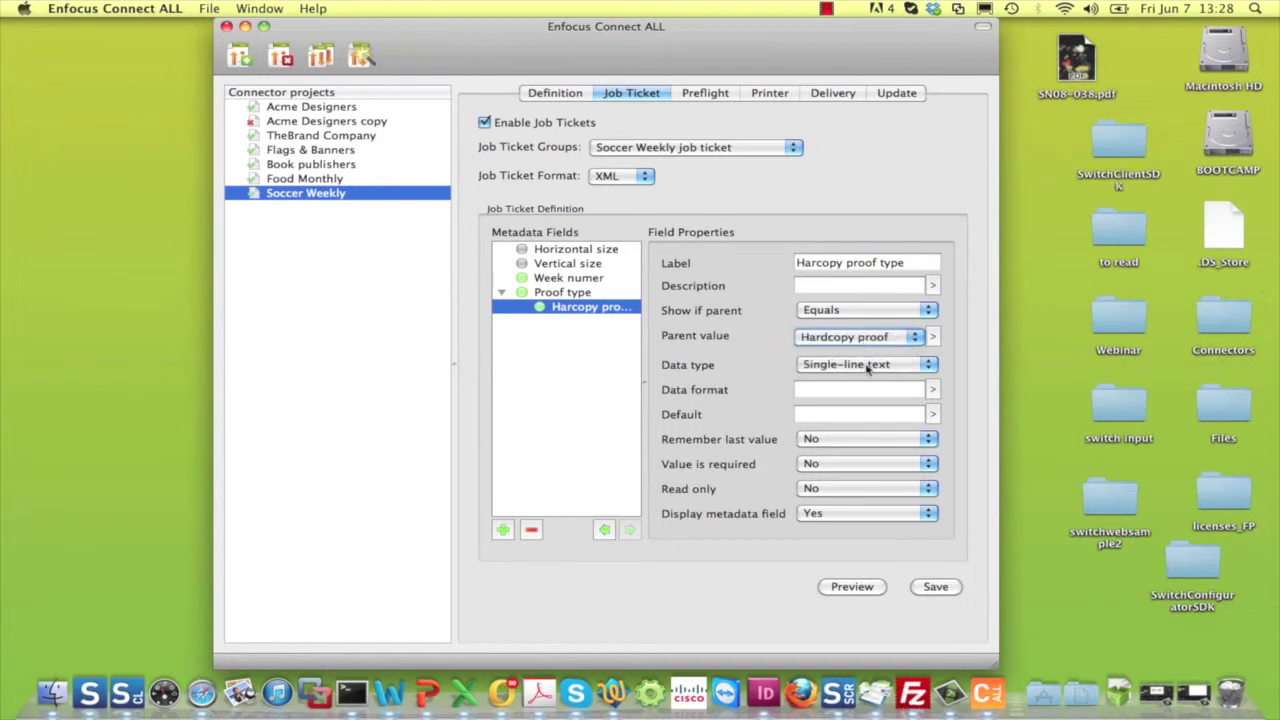
{"action": "left_click", "coordinate": [868, 365]}
{"action": "left_click", "coordinate": [845, 466]}
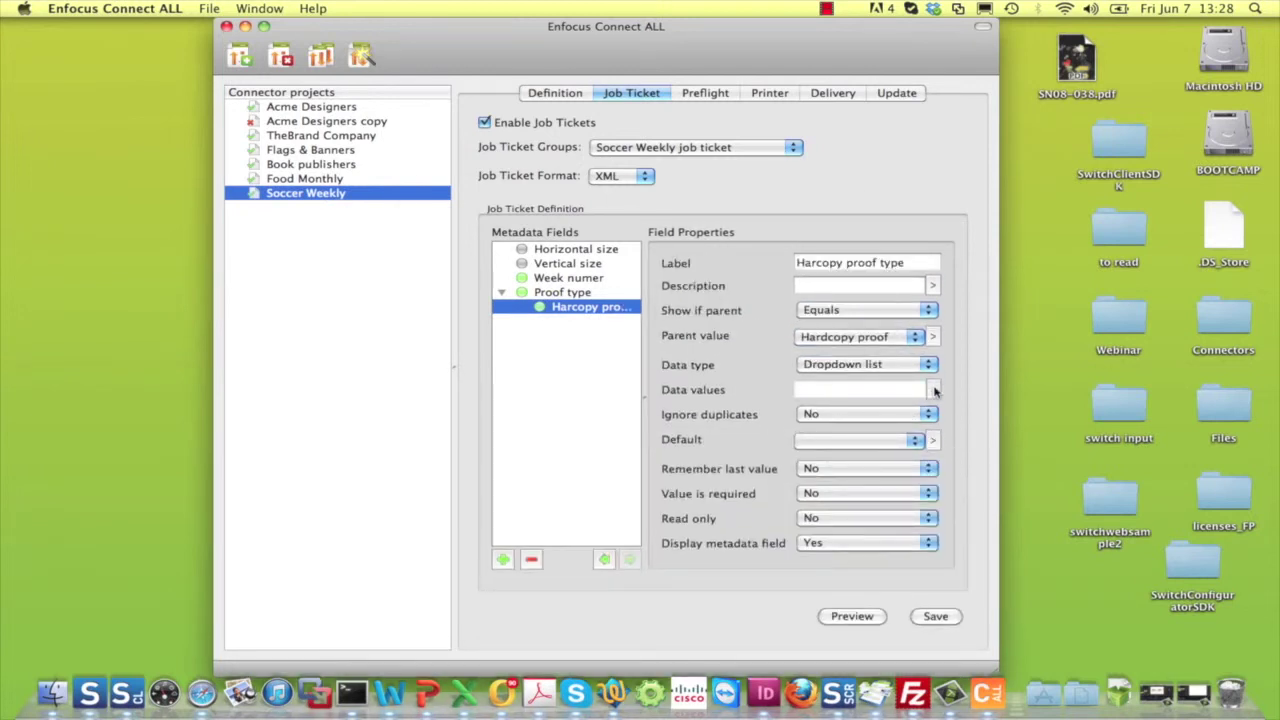
{"action": "left_click", "coordinate": [933, 390]}
{"action": "type", "text": "Color"}
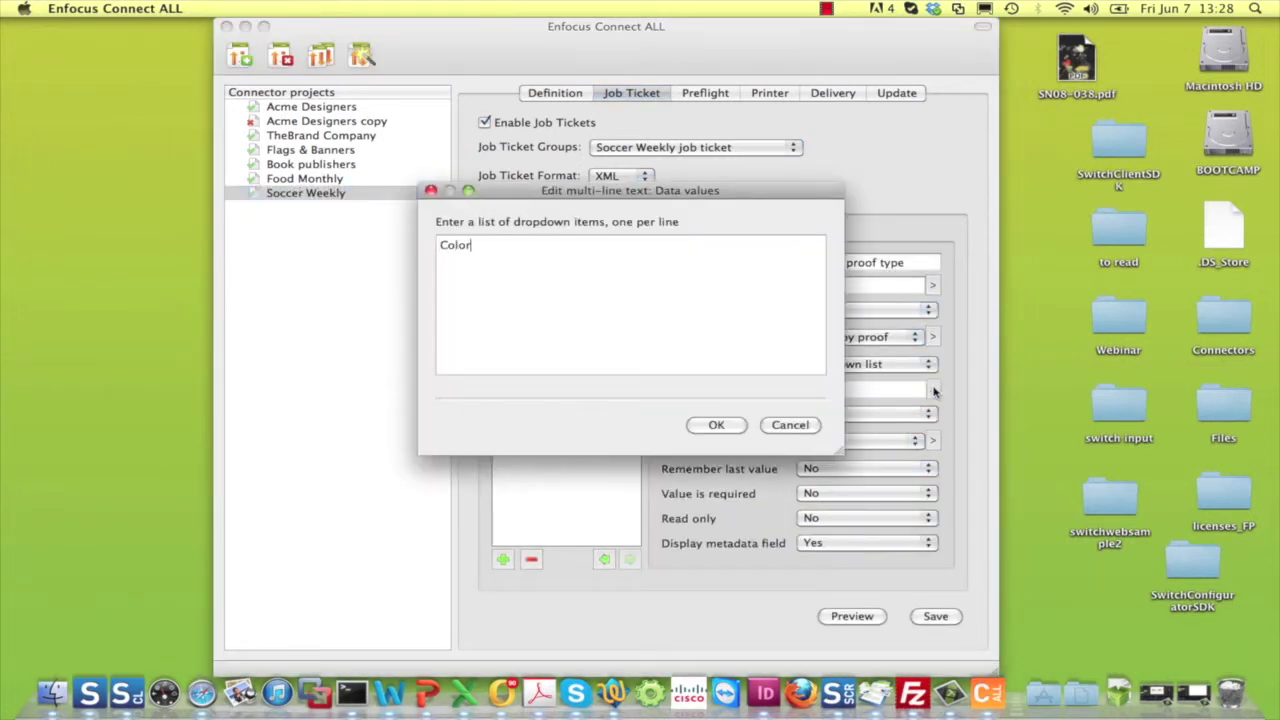
{"action": "type", "text": "-accurate proof"}
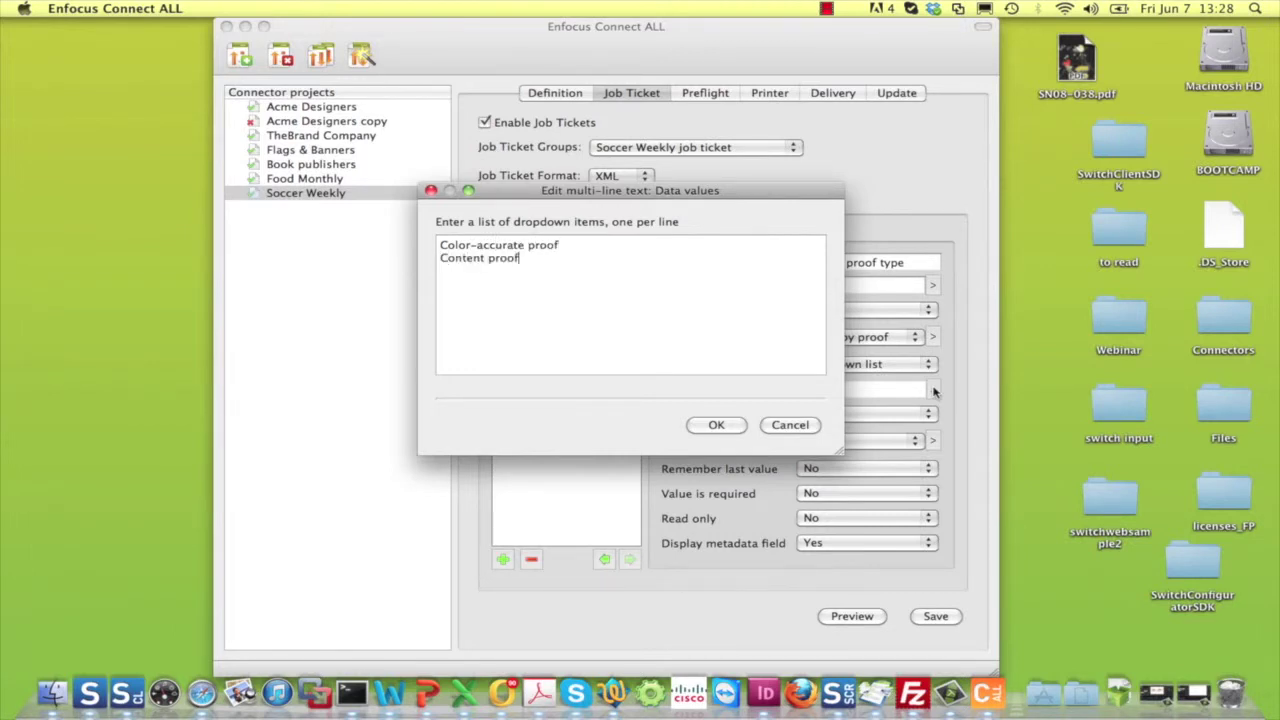
{"action": "left_click", "coordinate": [740, 428]}
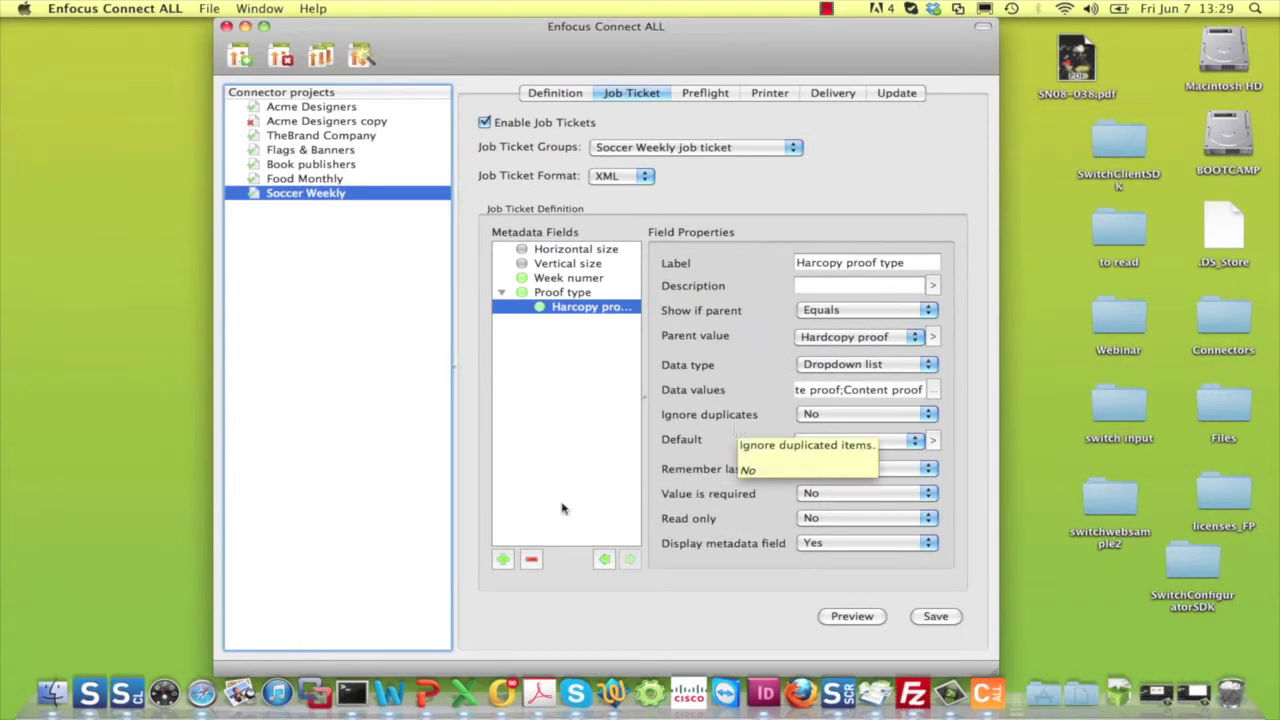
Step: Add a required, remember-last-value 'Softproof mail' field for Softproof, then save the ticket
{"action": "left_click", "coordinate": [503, 559]}
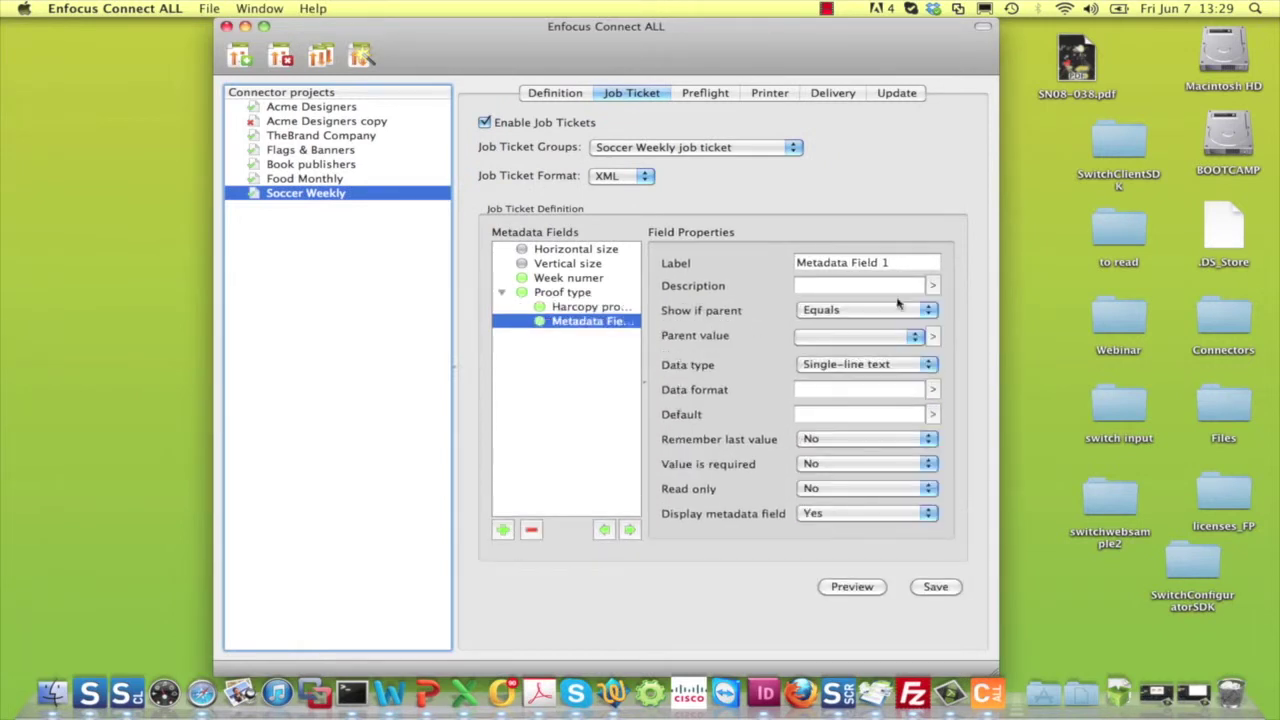
{"action": "left_click", "coordinate": [902, 266]}
{"action": "type", "text": "Softproof mail"}
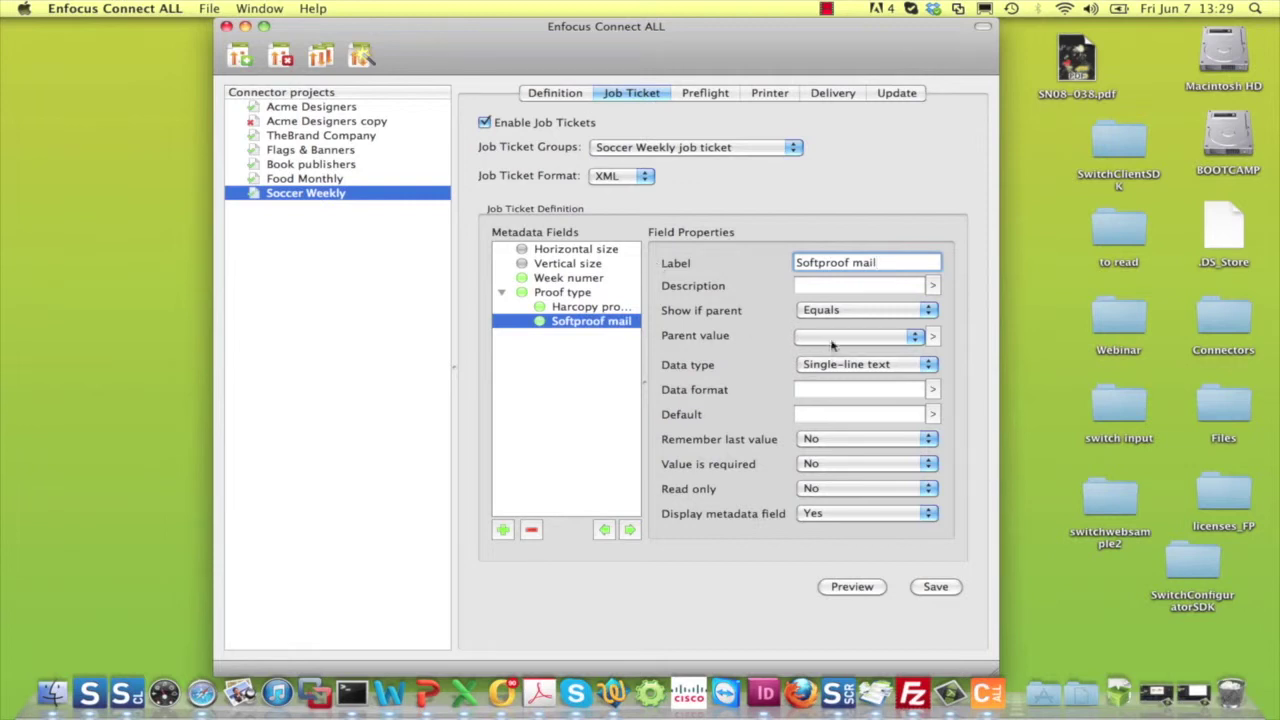
{"action": "left_click", "coordinate": [834, 338]}
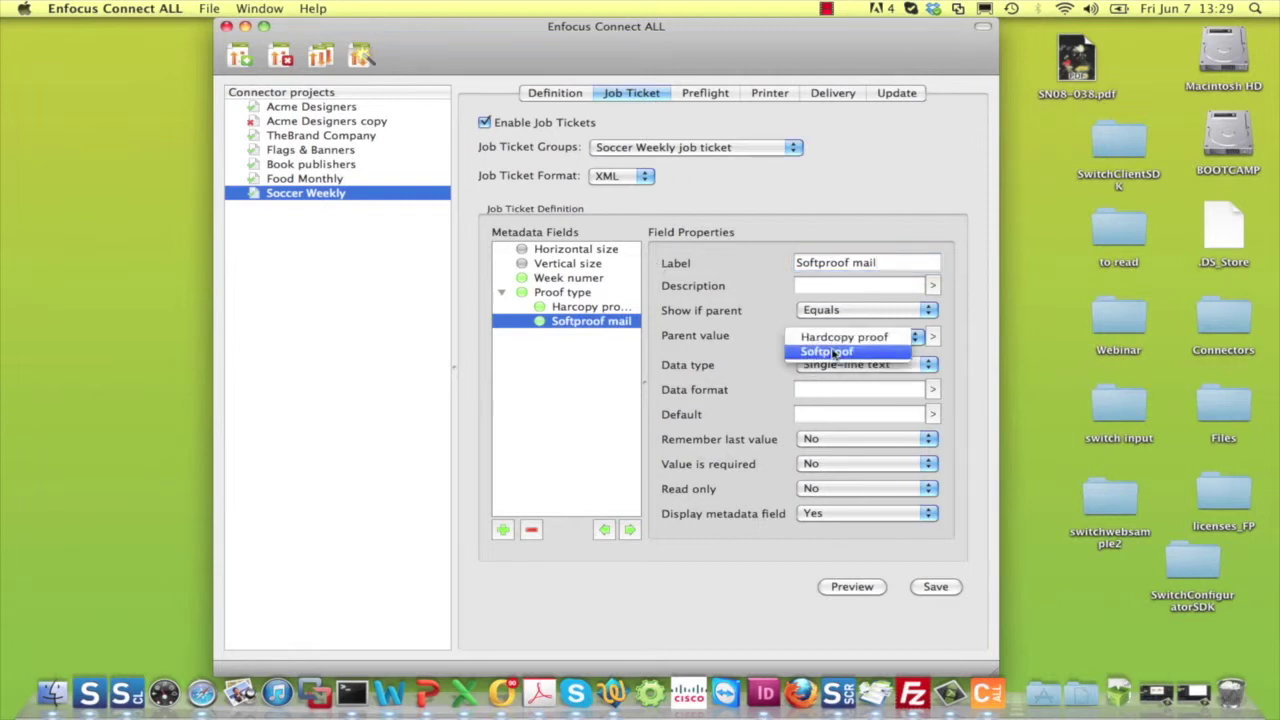
{"action": "left_click", "coordinate": [834, 353]}
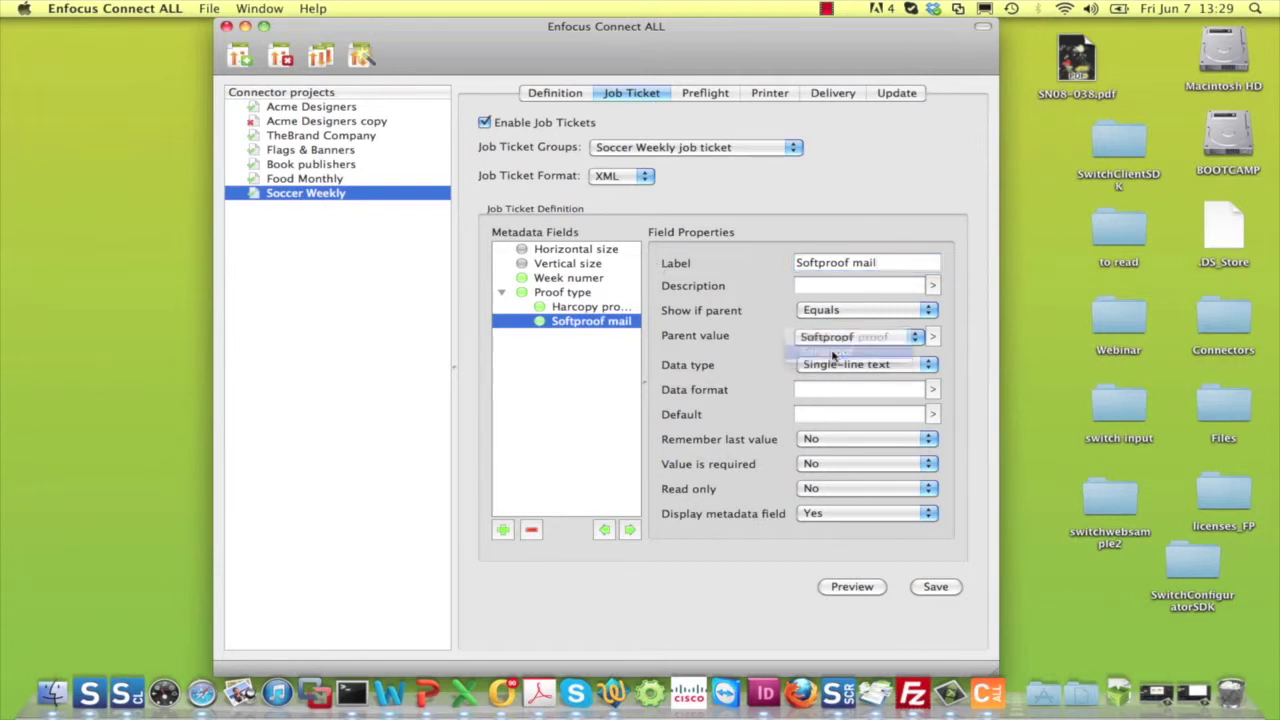
{"action": "left_click", "coordinate": [831, 437]}
{"action": "left_click", "coordinate": [829, 425]}
{"action": "left_click", "coordinate": [830, 463]}
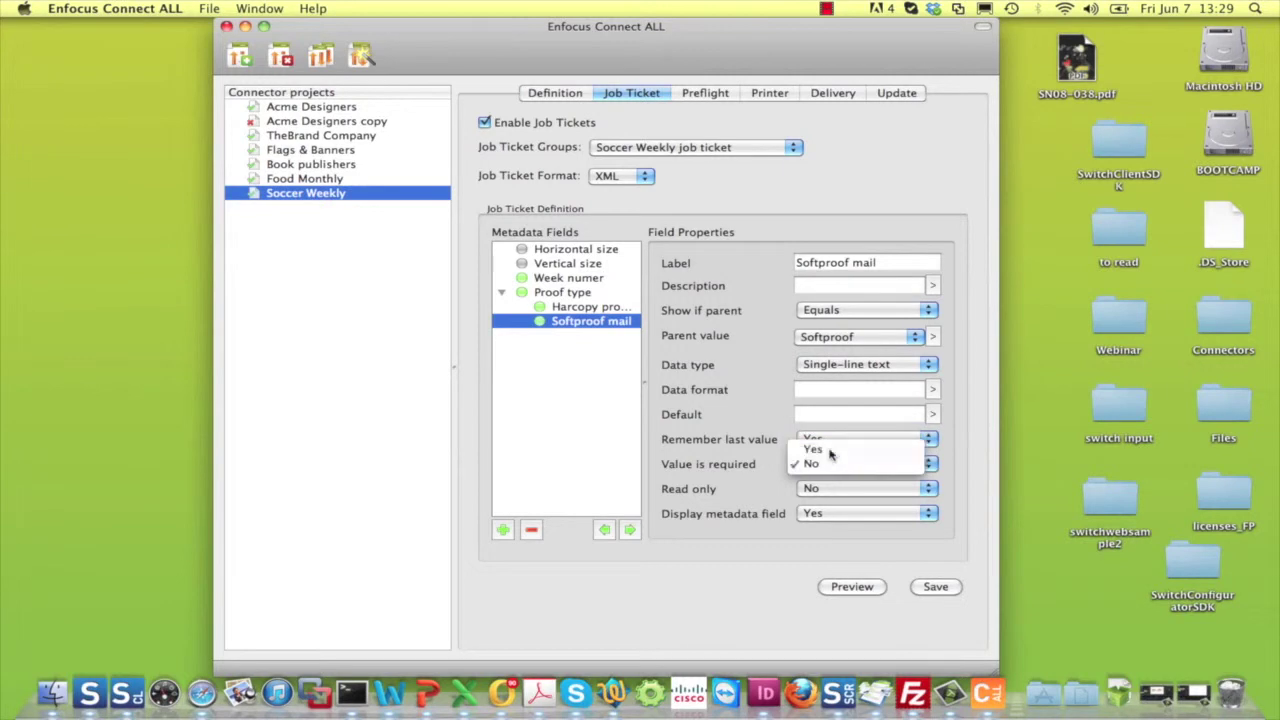
{"action": "left_click", "coordinate": [813, 447]}
{"action": "left_click", "coordinate": [950, 590]}
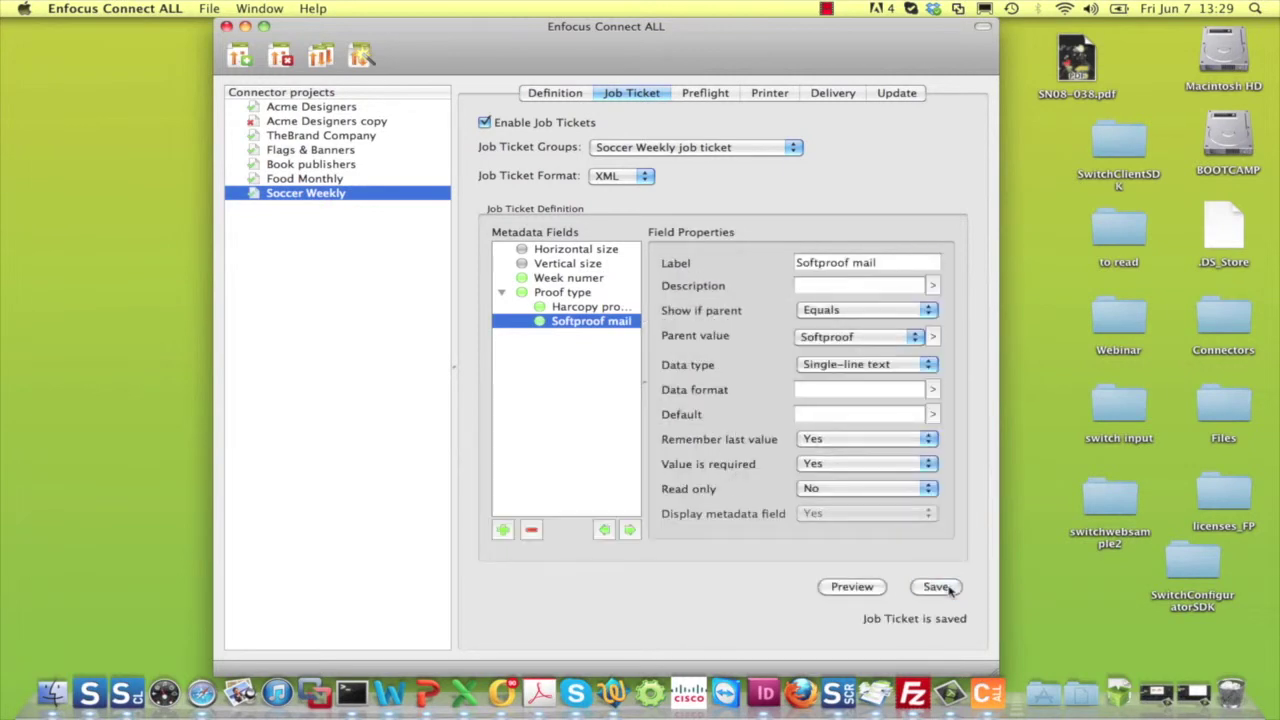
Step: Preview the ticket, enter Week numer 12, and try Hardcopy proof with Content proof
{"action": "left_click", "coordinate": [855, 587]}
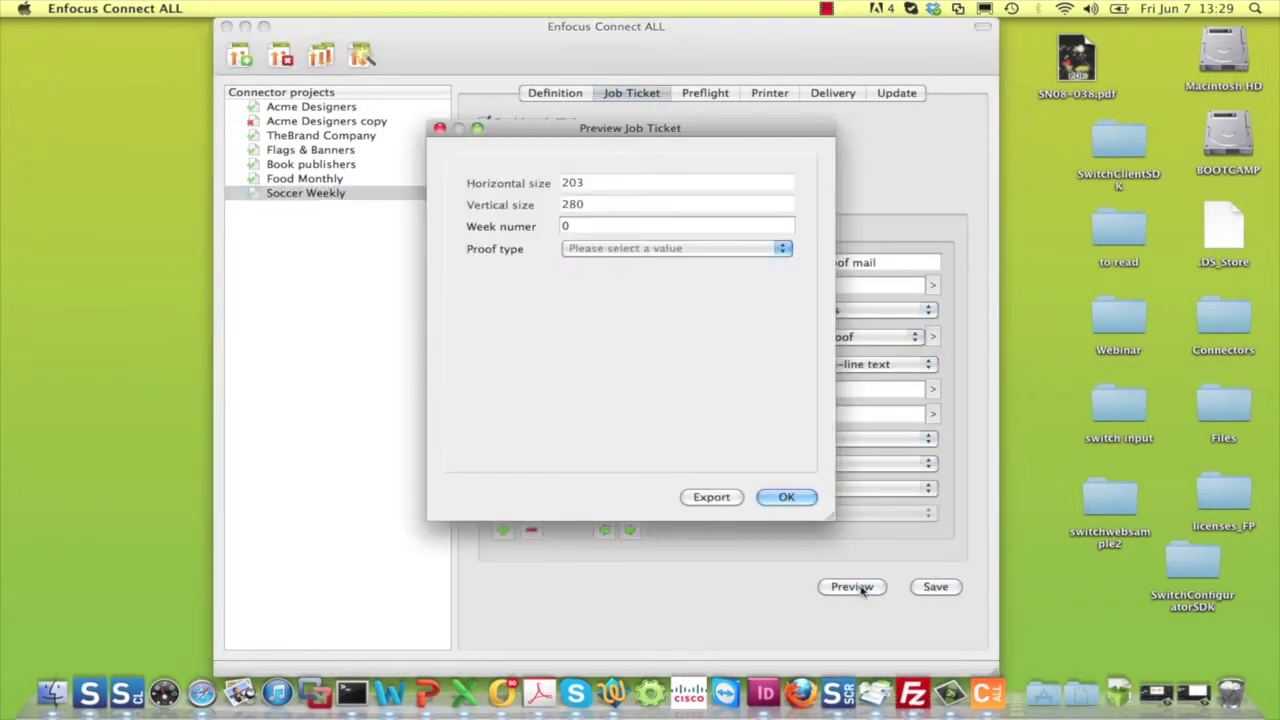
{"action": "left_click", "coordinate": [612, 227]}
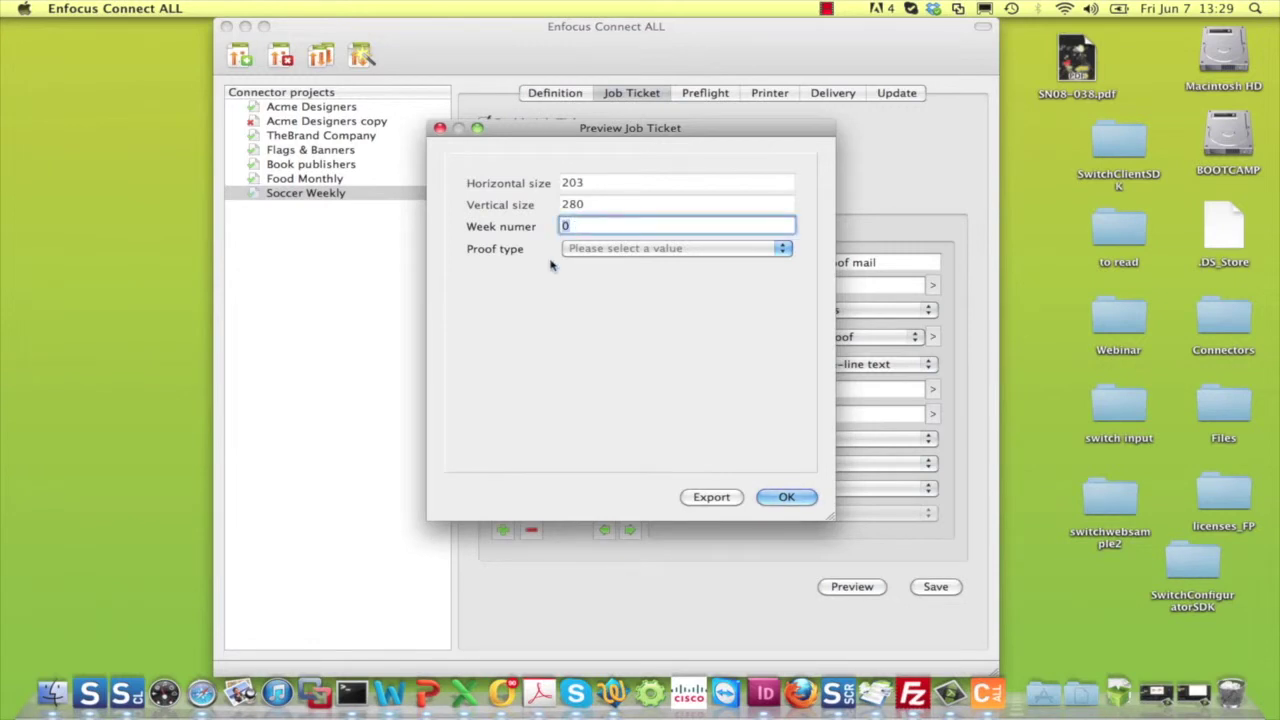
{"action": "type", "text": "12"}
{"action": "key", "text": "Tab"}
{"action": "left_click", "coordinate": [648, 250]}
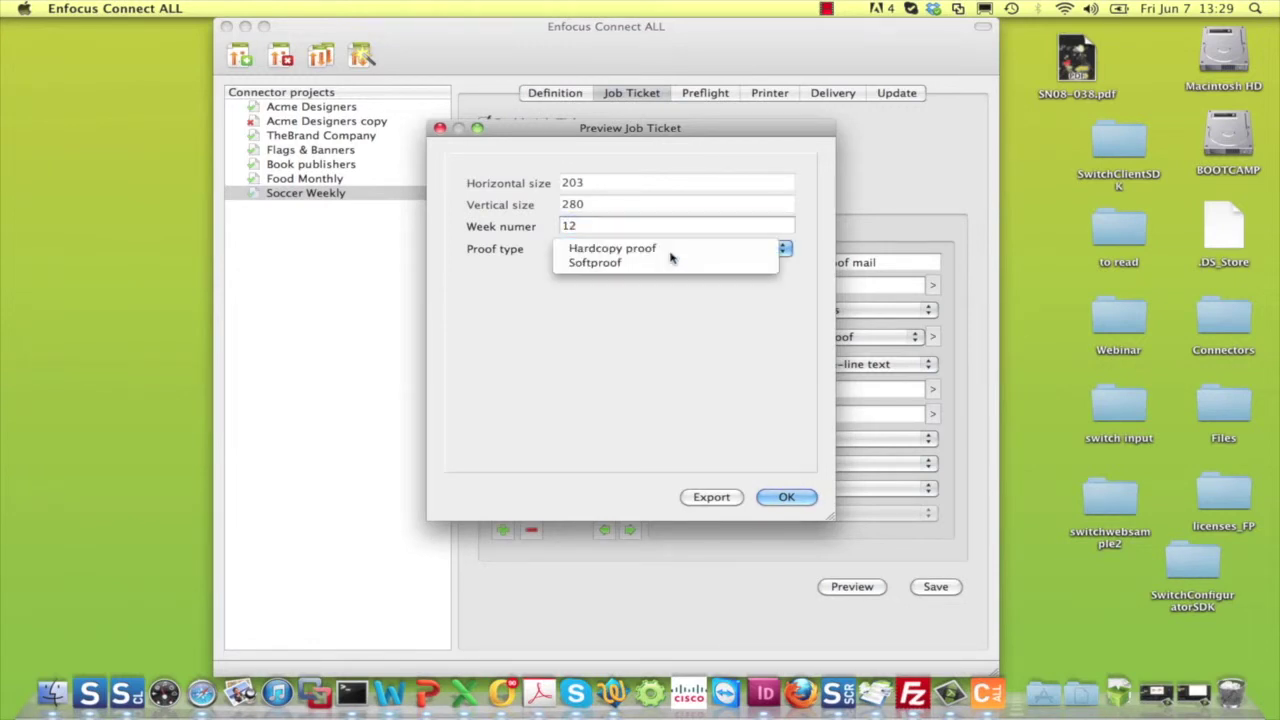
{"action": "left_click", "coordinate": [649, 250]}
{"action": "left_click", "coordinate": [651, 276]}
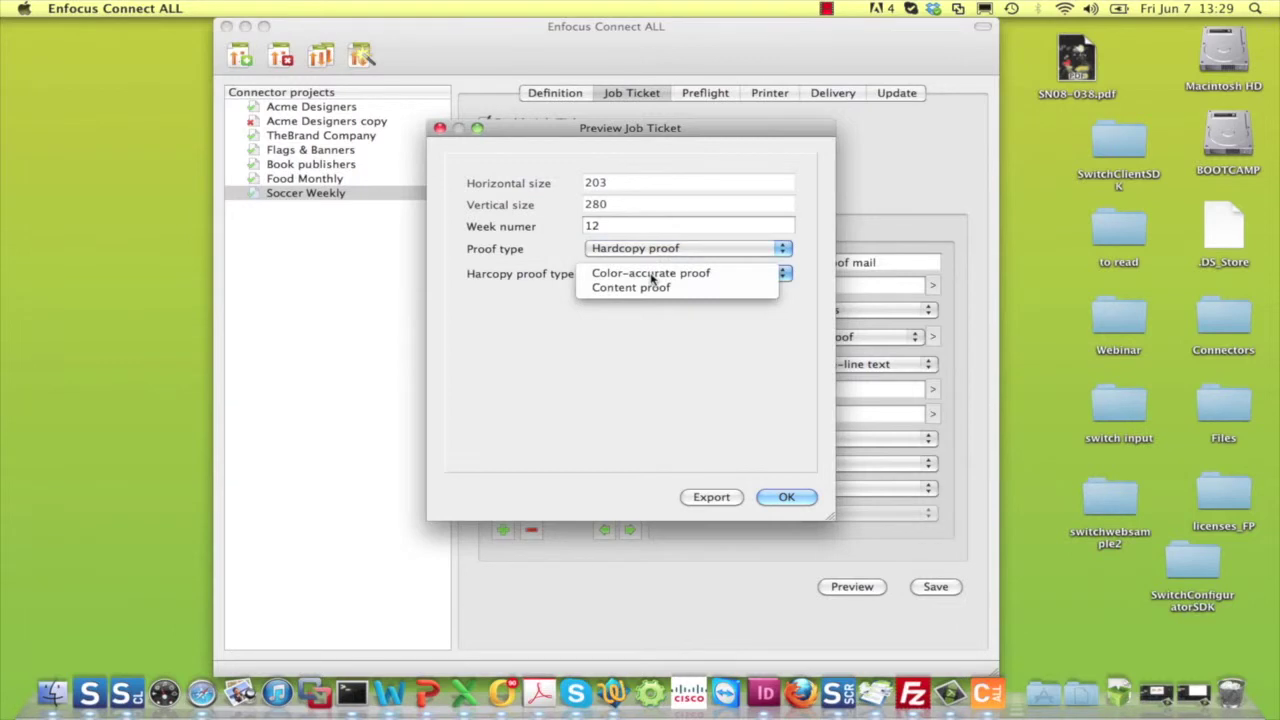
{"action": "left_click", "coordinate": [652, 288]}
Step: Switch Proof type to Softproof and enter the softproof e-mail address
{"action": "left_click", "coordinate": [650, 249]}
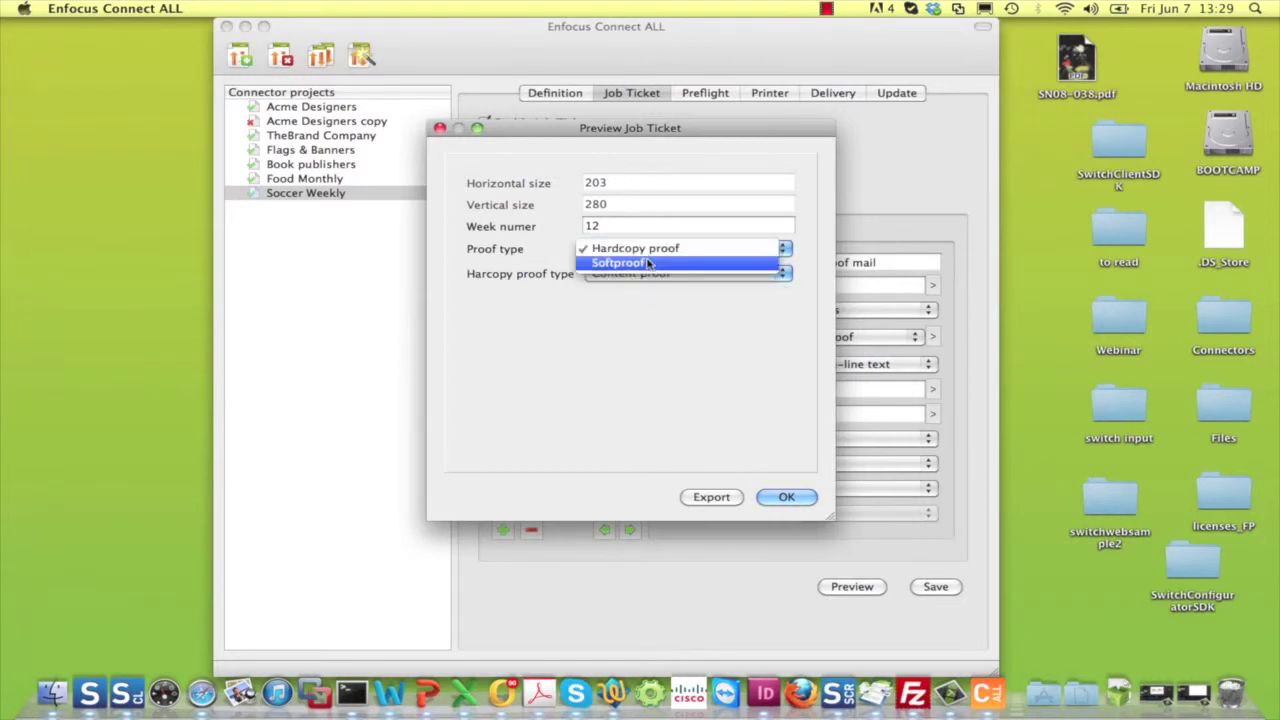
{"action": "left_click", "coordinate": [648, 263]}
{"action": "left_click", "coordinate": [641, 268]}
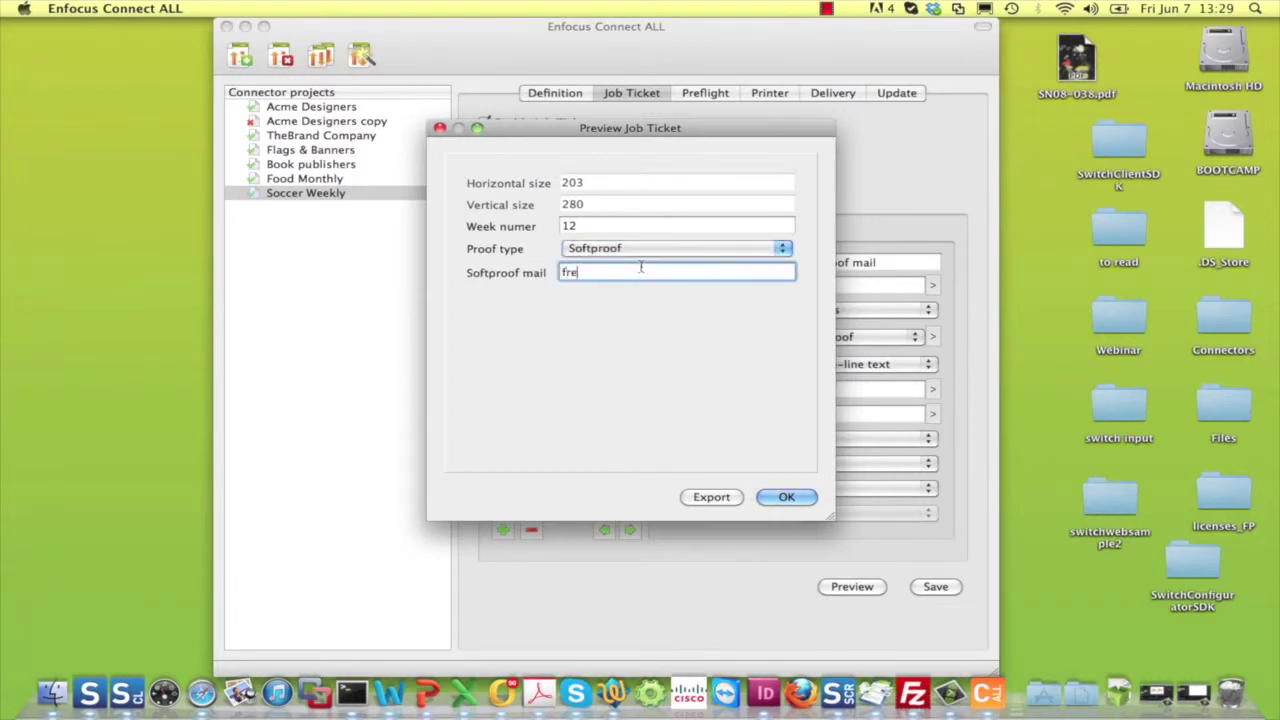
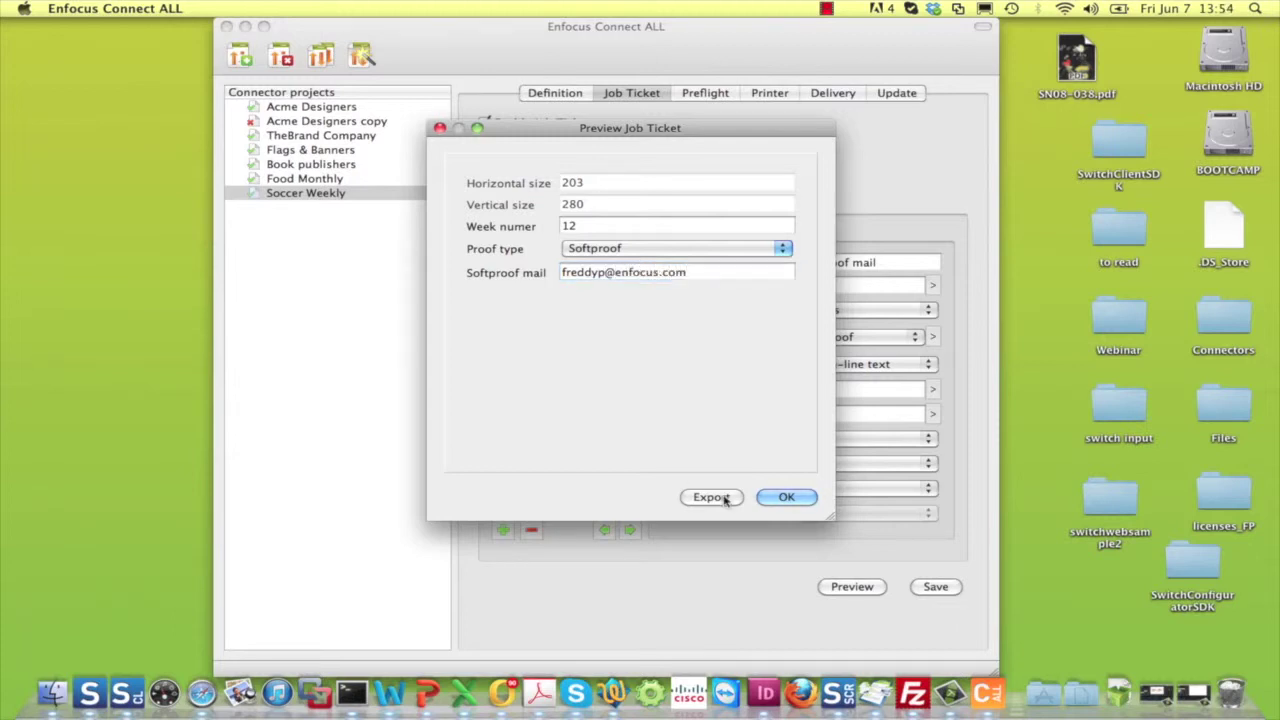
Step: Export the previewed ticket as Soccer Weekly job ticket.xml to the Desktop
{"action": "left_click", "coordinate": [725, 499]}
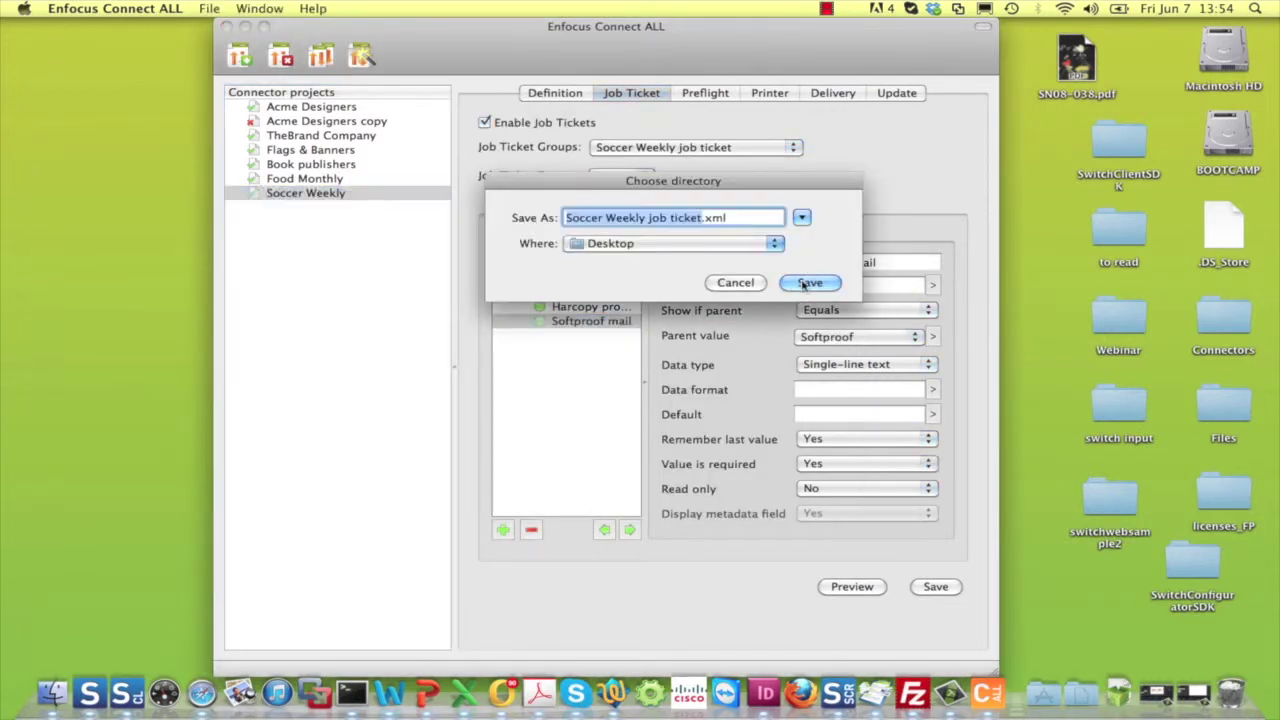
{"action": "left_click", "coordinate": [808, 283]}
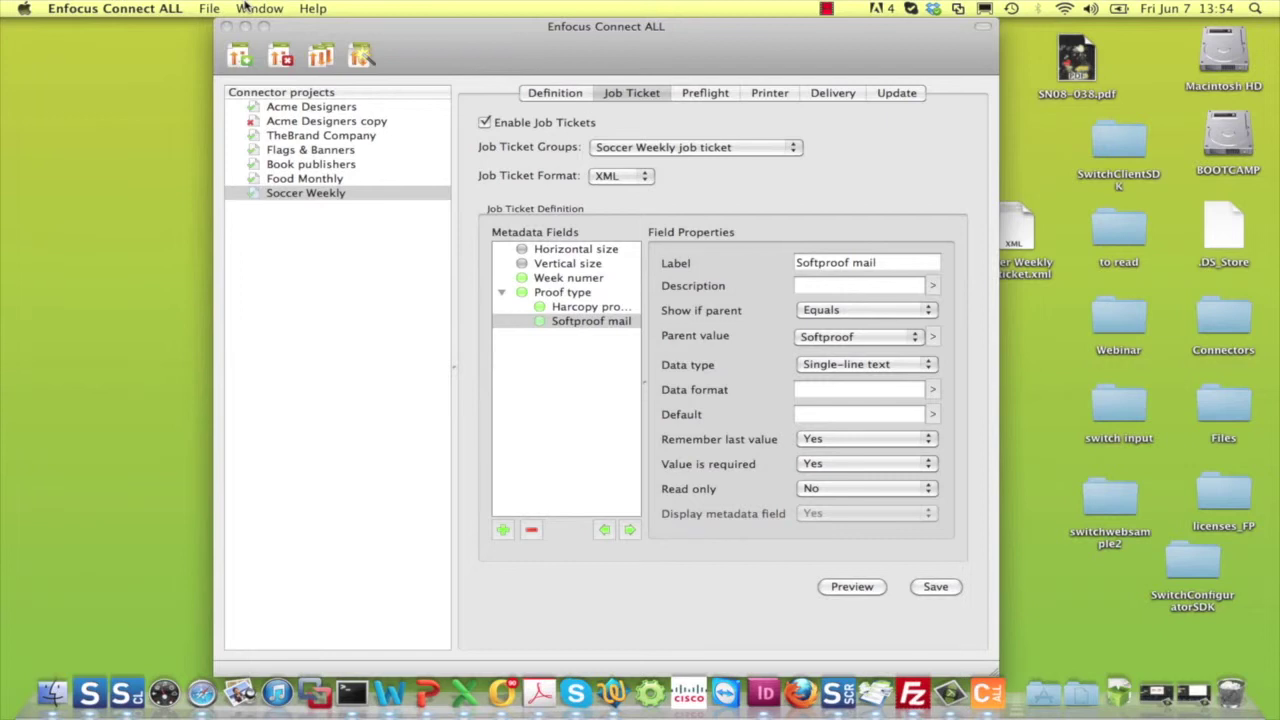
Step: Show the Enfocus variable set panel and open the SmartPreflight magazine 3 (CA) variable set
{"action": "left_click", "coordinate": [244, 7]}
{"action": "left_click", "coordinate": [292, 59]}
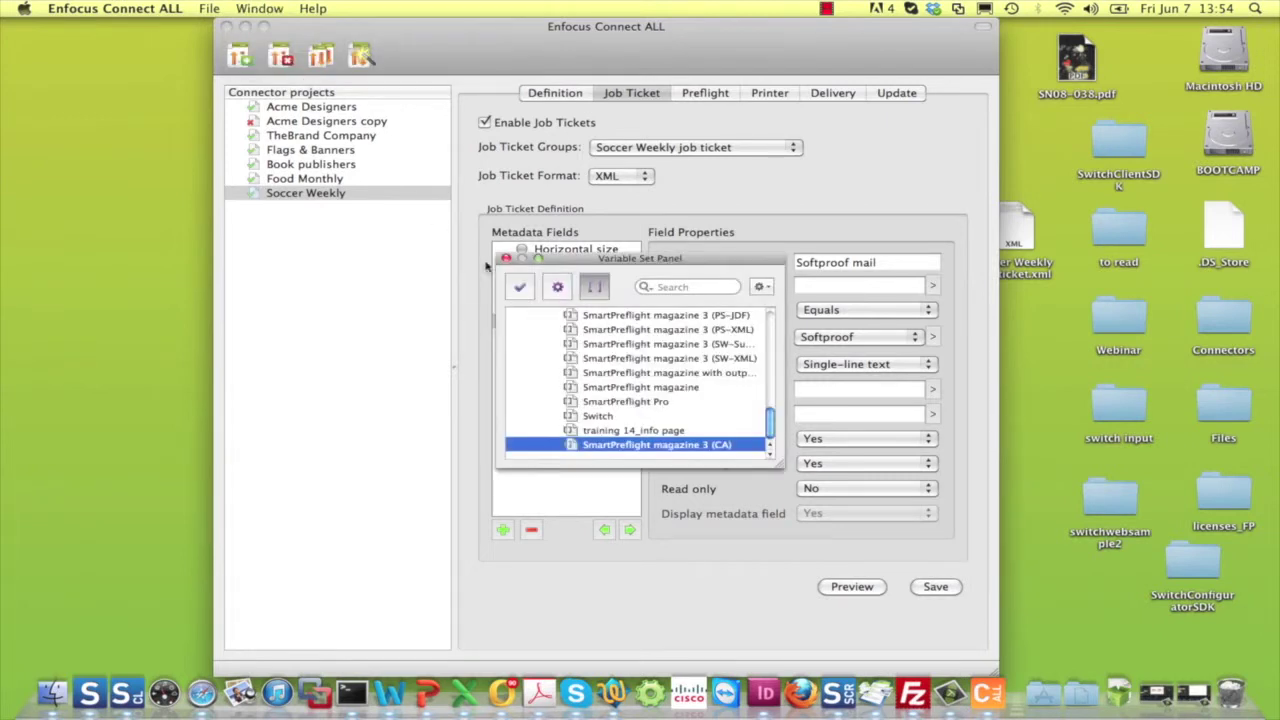
{"action": "double_click", "coordinate": [668, 448]}
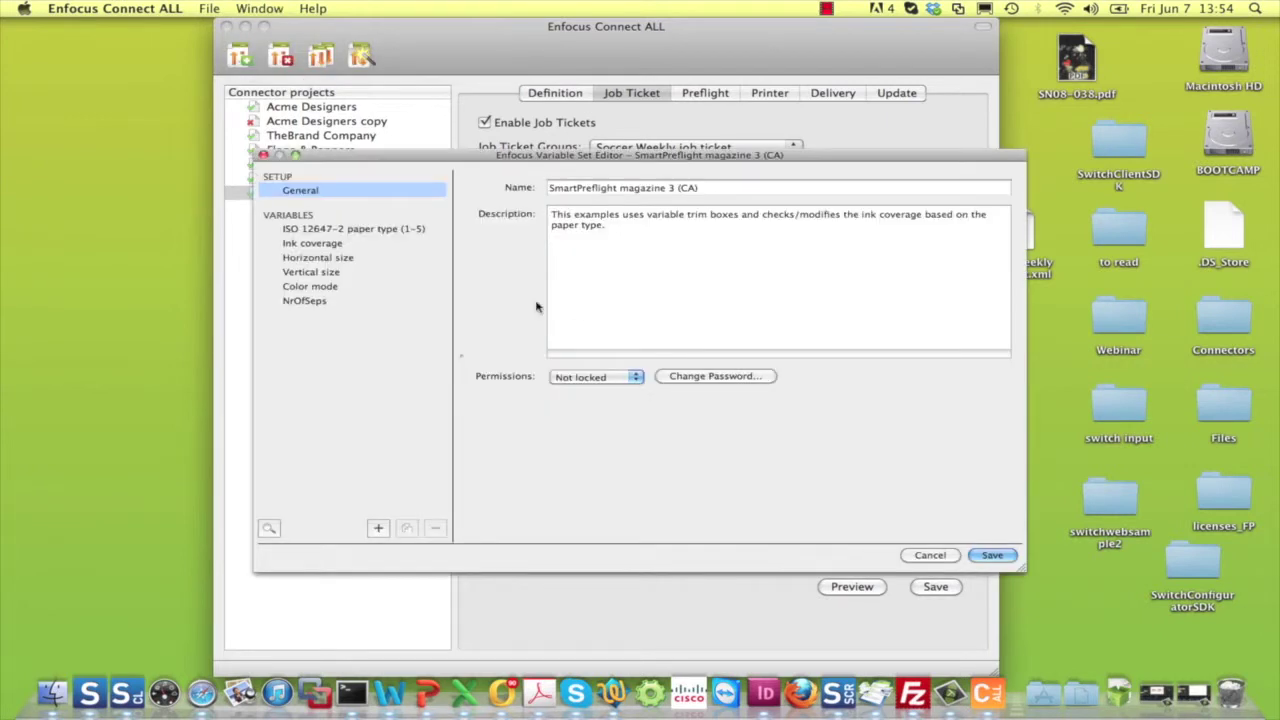
Step: Set Horizontal size to Job Ticket type, XPath /ValueDescription/MF_1 from Soccer Weekly job ticket.xml, in Millimeters
{"action": "left_click", "coordinate": [318, 258]}
{"action": "left_click", "coordinate": [641, 253]}
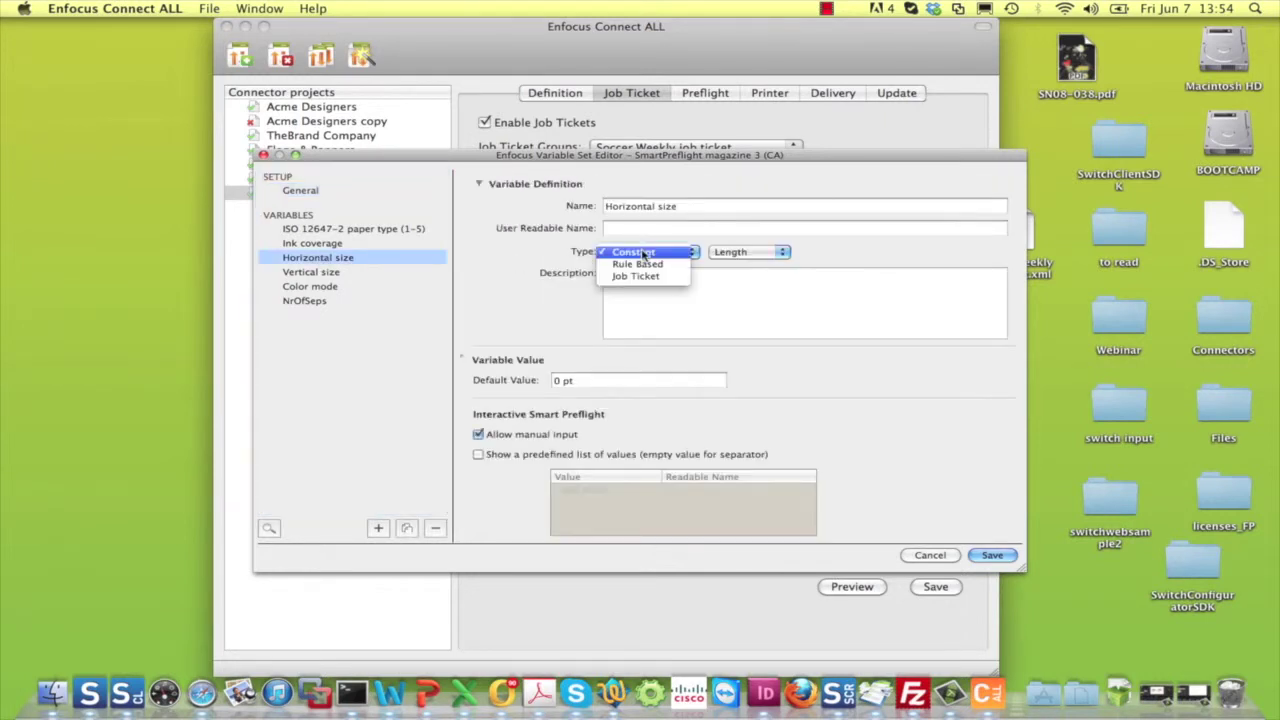
{"action": "left_click", "coordinate": [640, 276]}
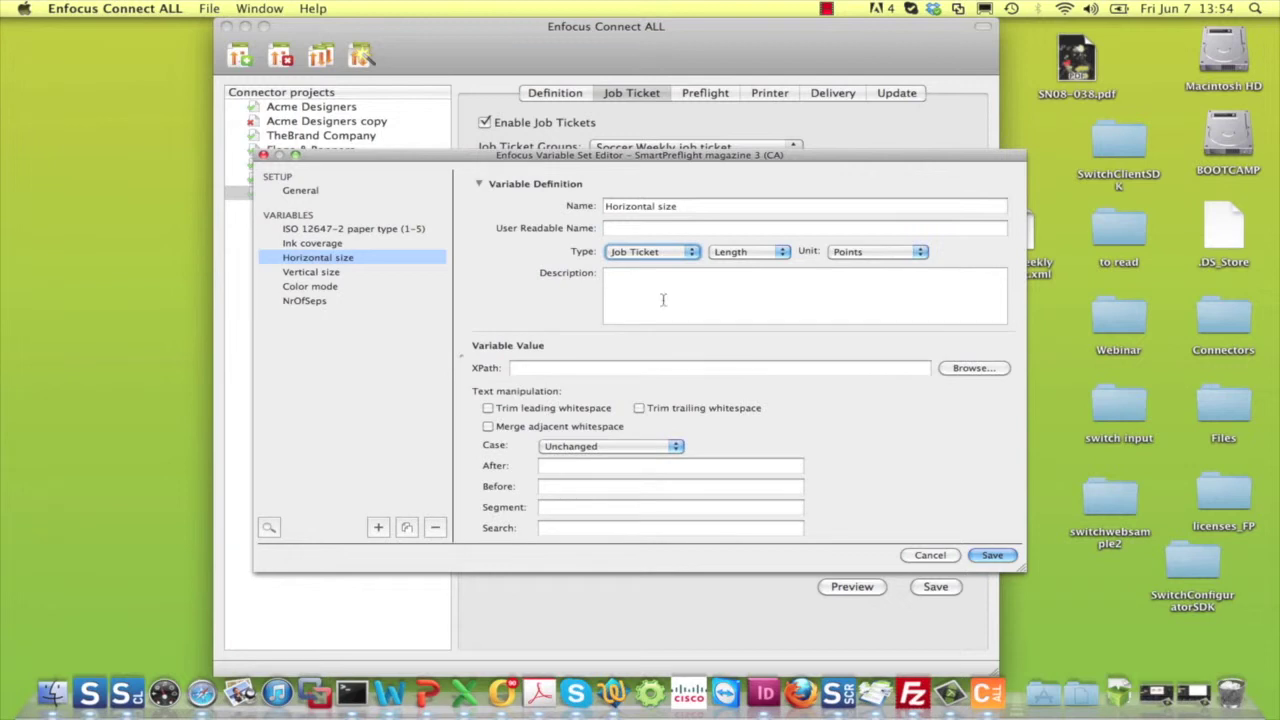
{"action": "left_click", "coordinate": [972, 368]}
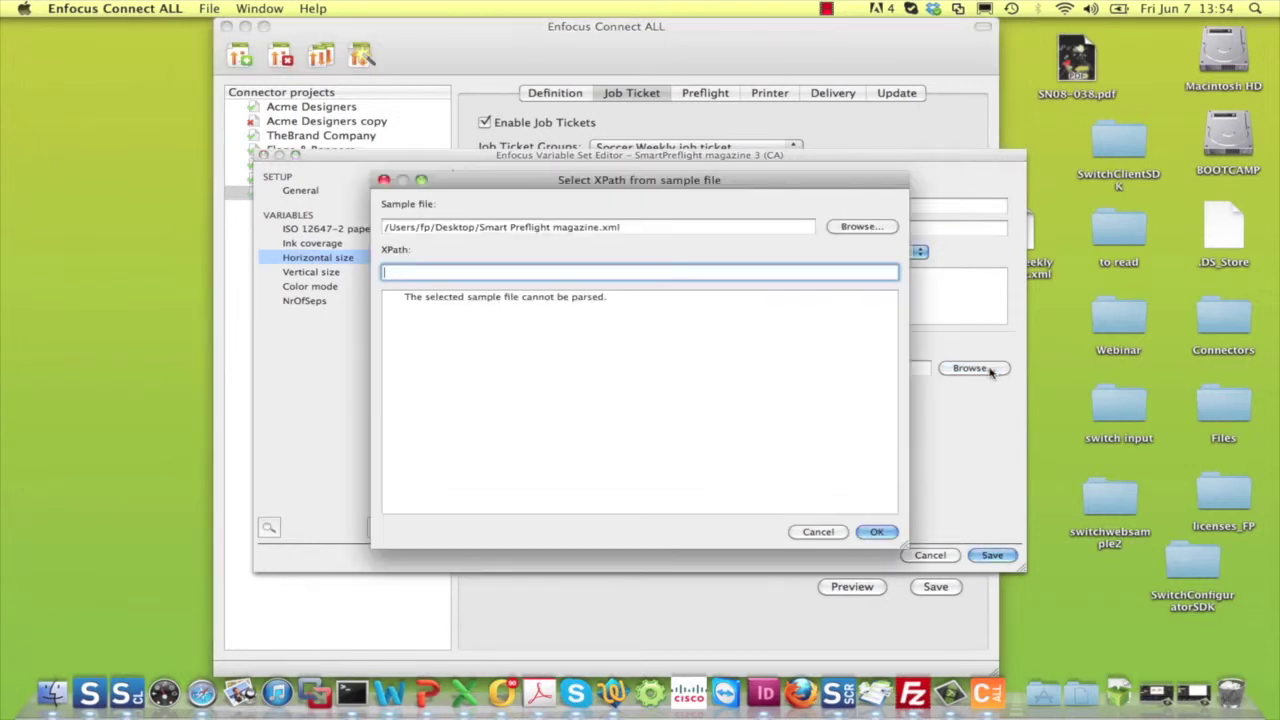
{"action": "left_click", "coordinate": [861, 227]}
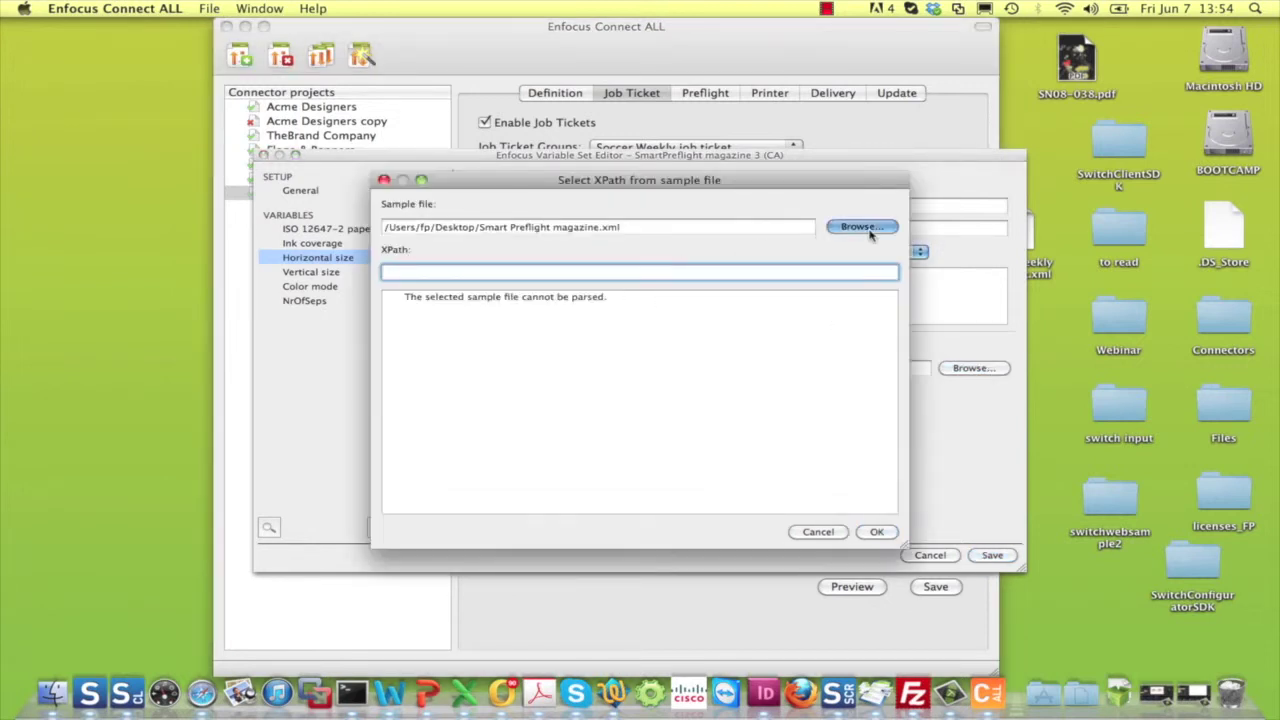
{"action": "left_click", "coordinate": [724, 360]}
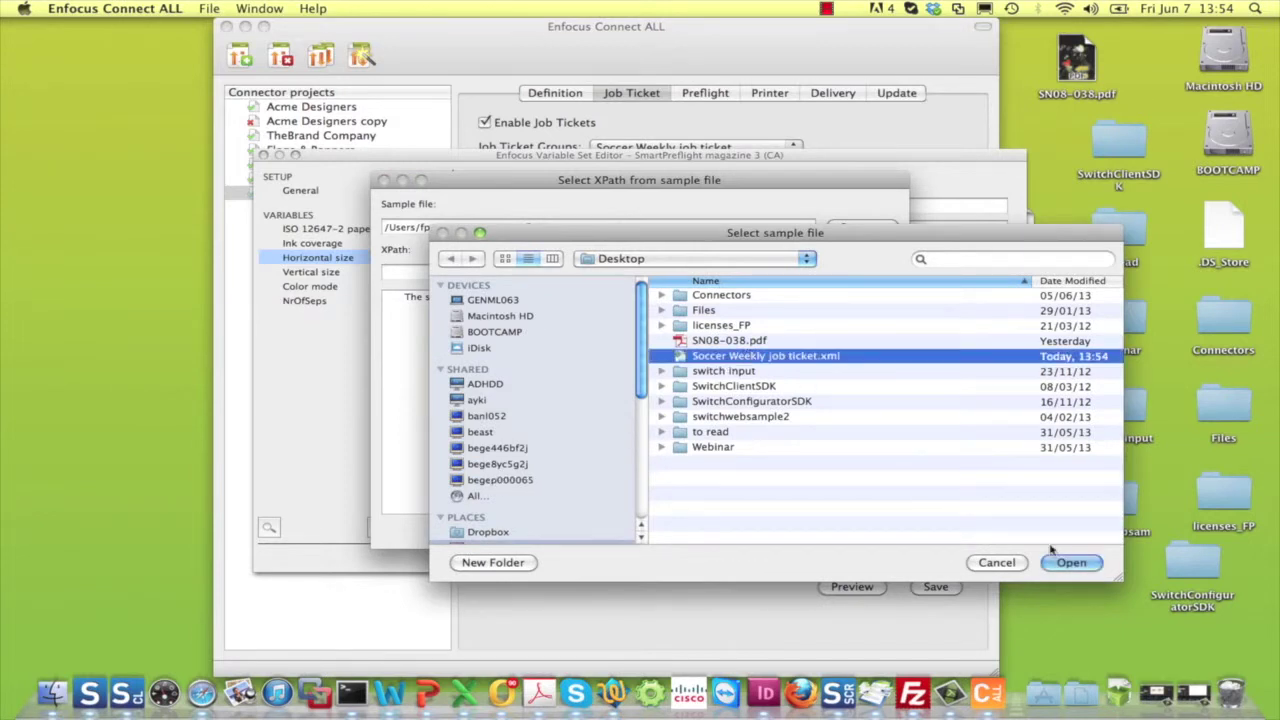
{"action": "left_click", "coordinate": [1071, 563]}
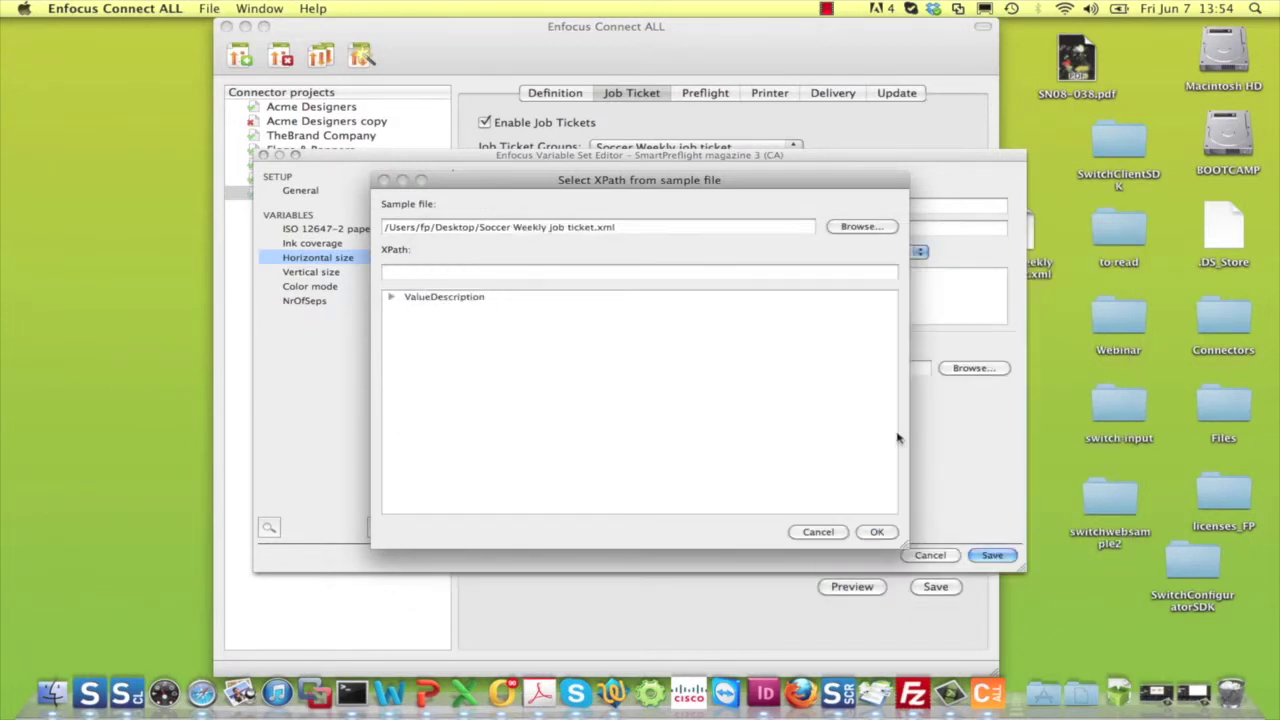
{"action": "left_click", "coordinate": [393, 298]}
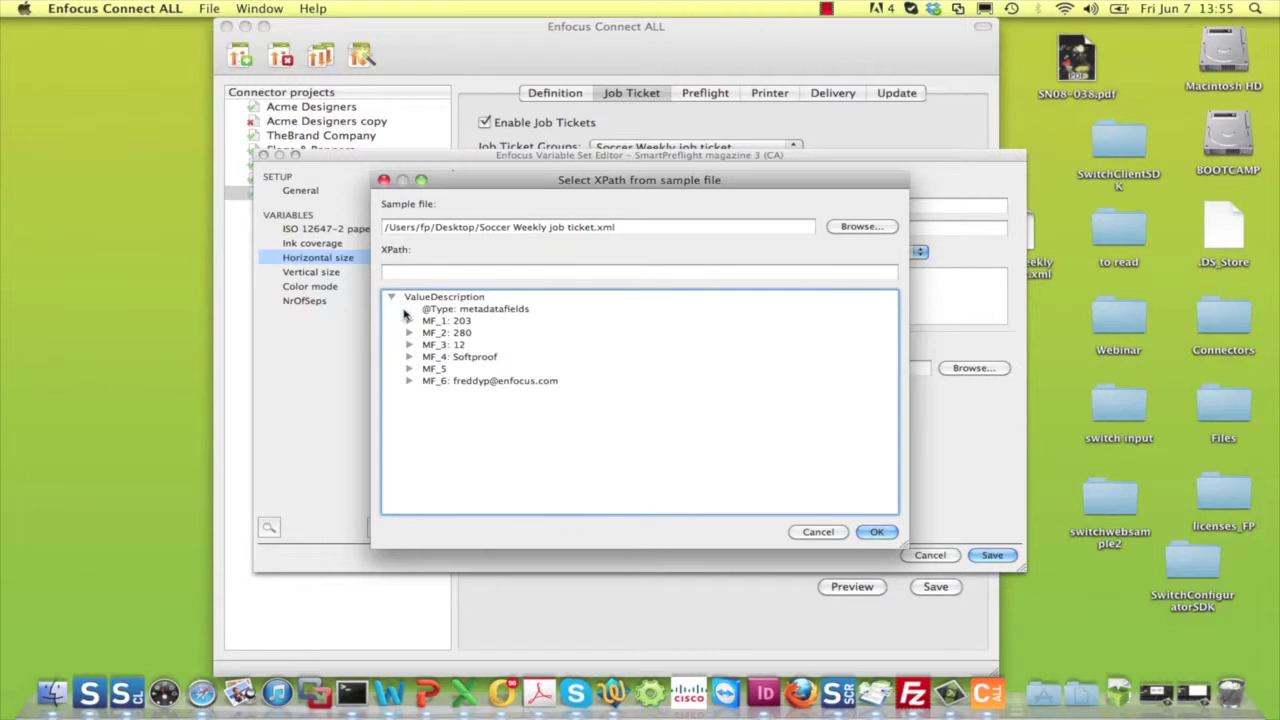
{"action": "left_click", "coordinate": [448, 321]}
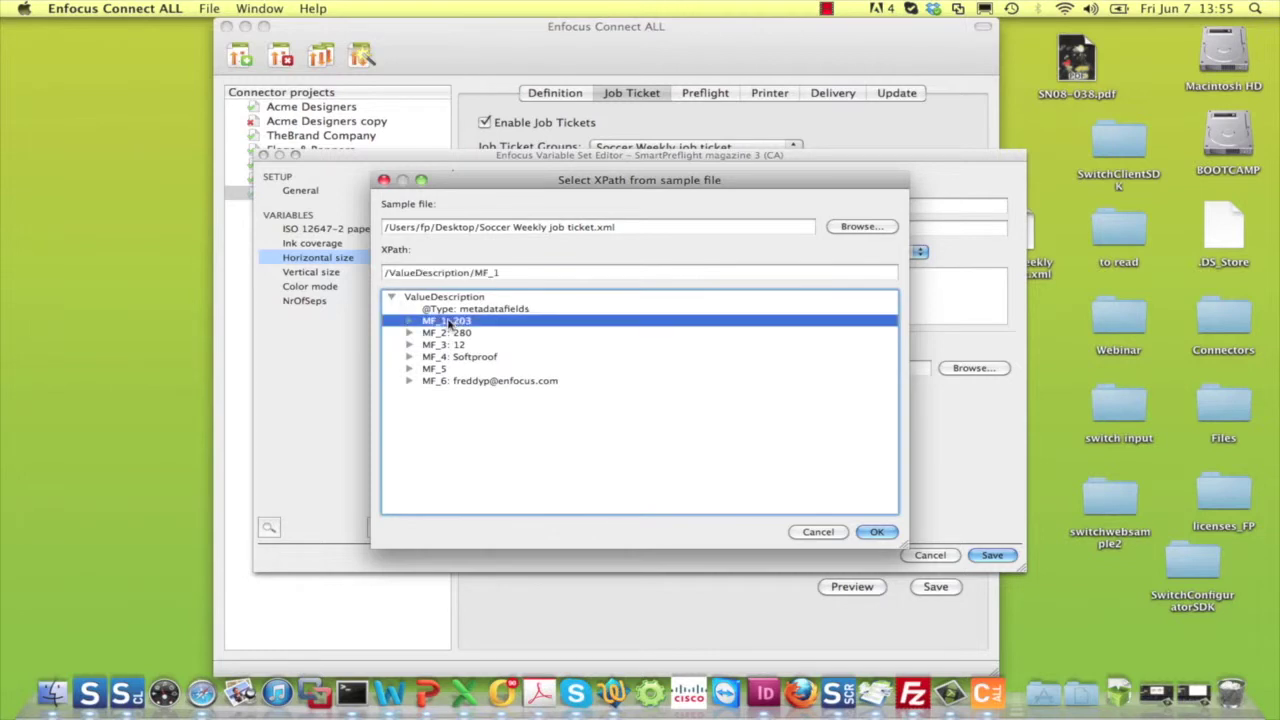
{"action": "left_click", "coordinate": [882, 532]}
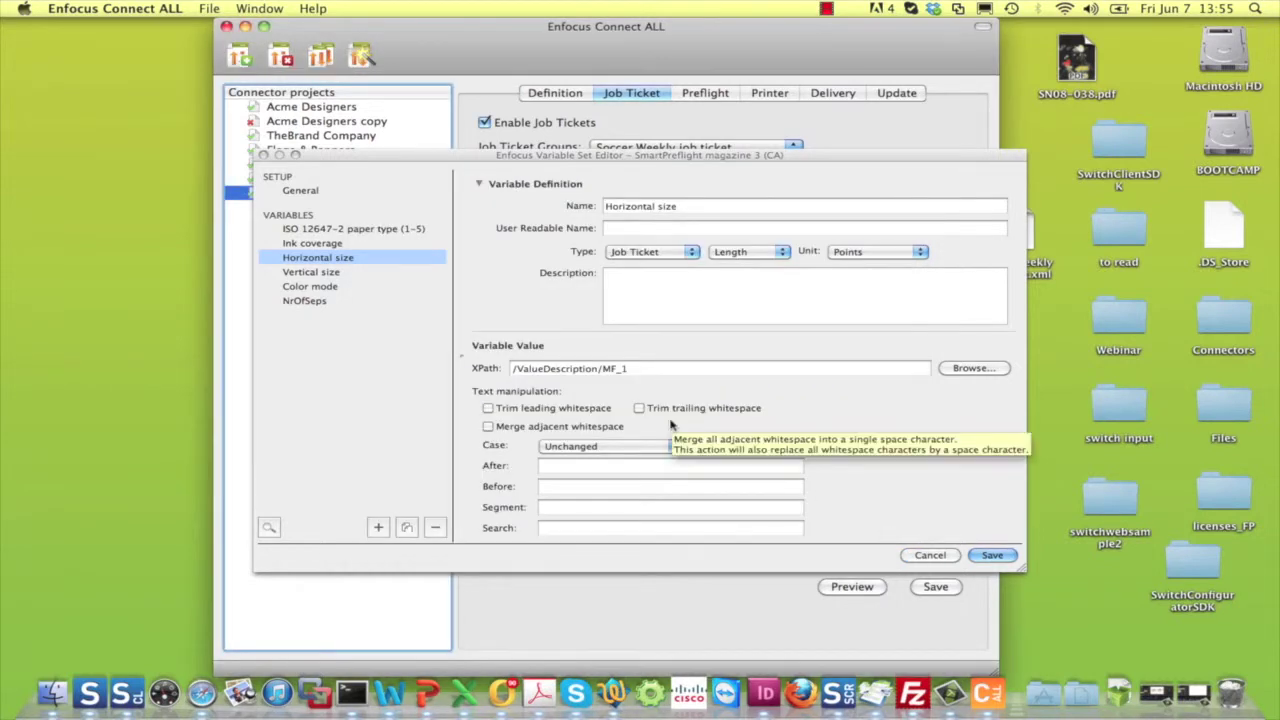
{"action": "left_click", "coordinate": [872, 262]}
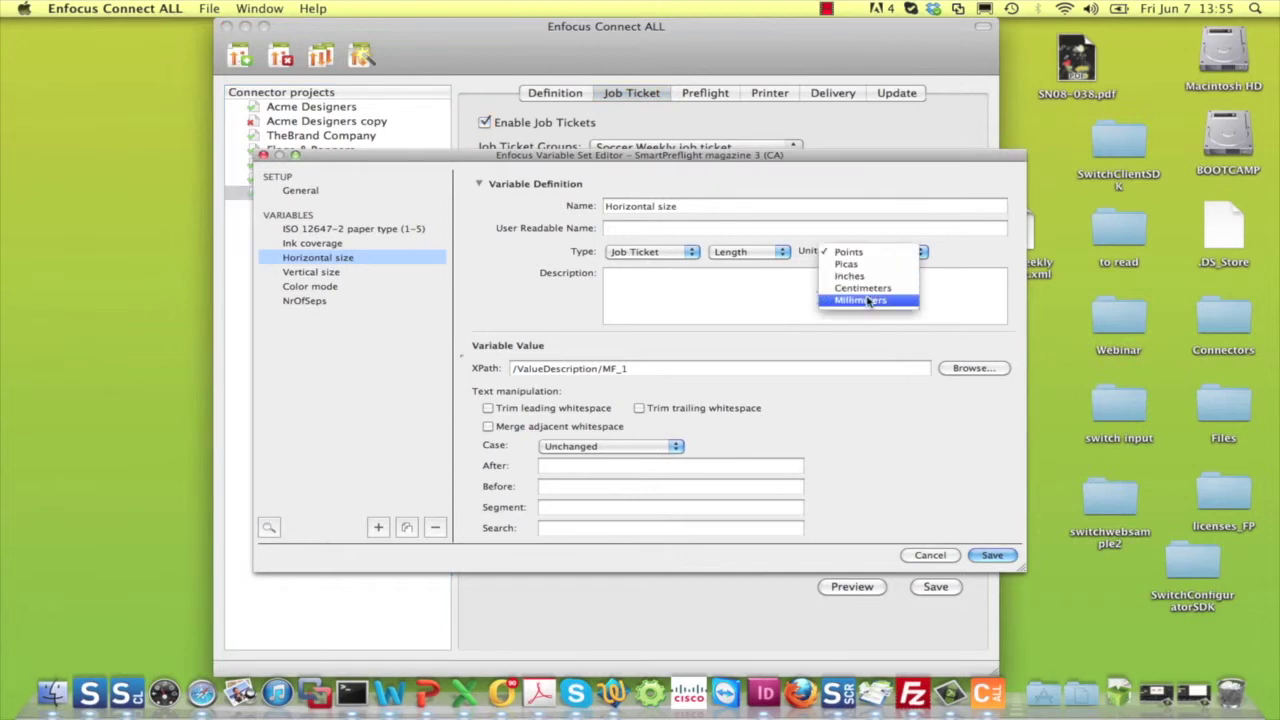
{"action": "left_click", "coordinate": [860, 300]}
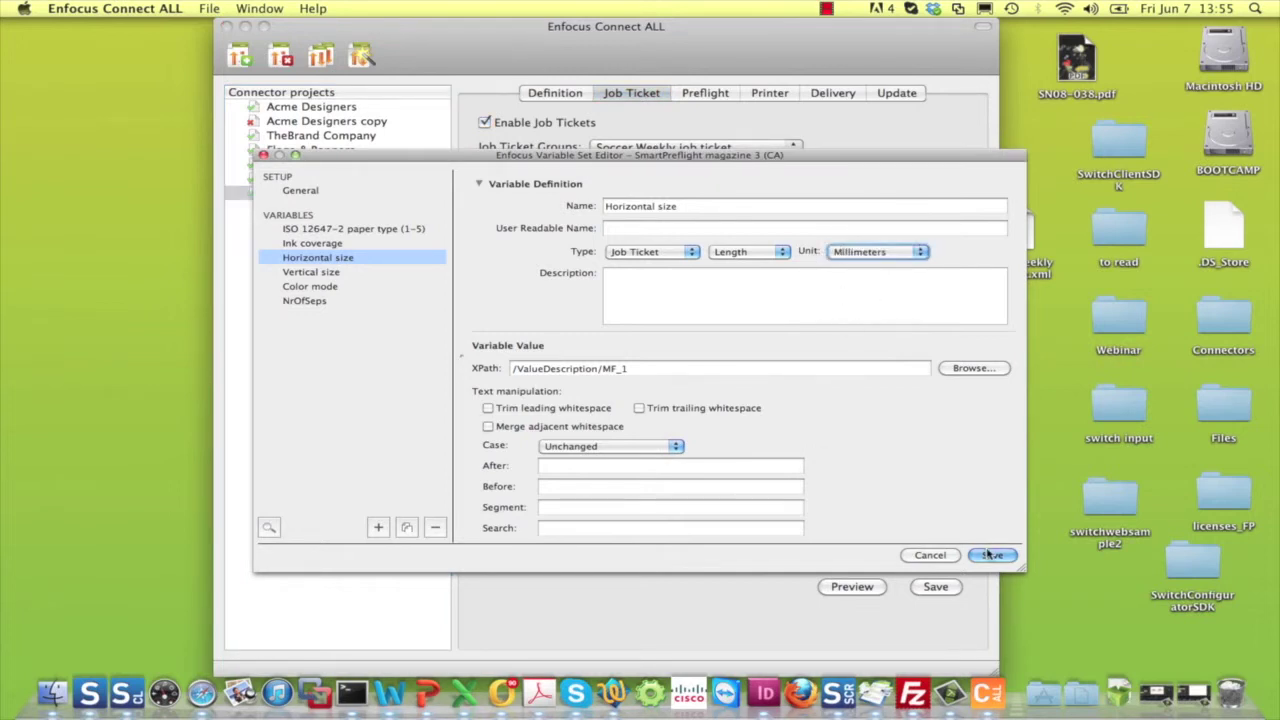
Step: Set Vertical size to Job Ticket type with XPath /ValueDescription/MF_2 in Millimeters, and save the variable set
{"action": "left_click", "coordinate": [328, 274]}
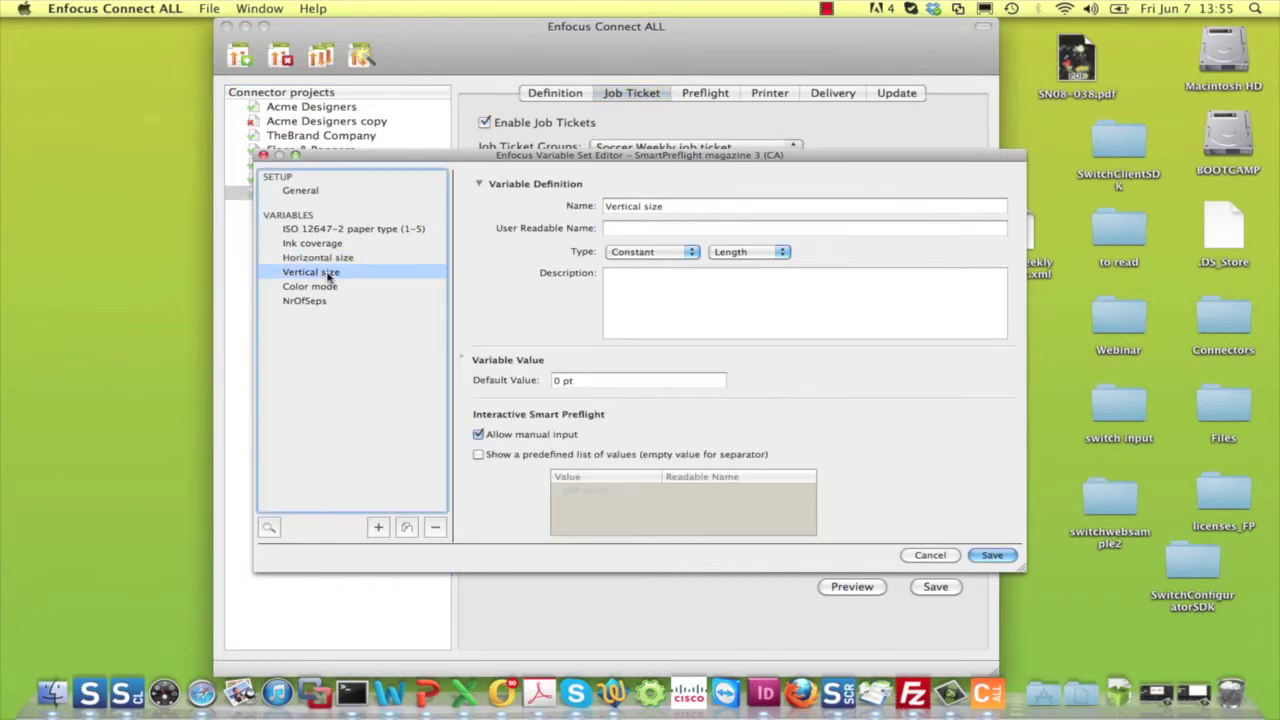
{"action": "left_click", "coordinate": [645, 253]}
{"action": "left_click", "coordinate": [647, 277]}
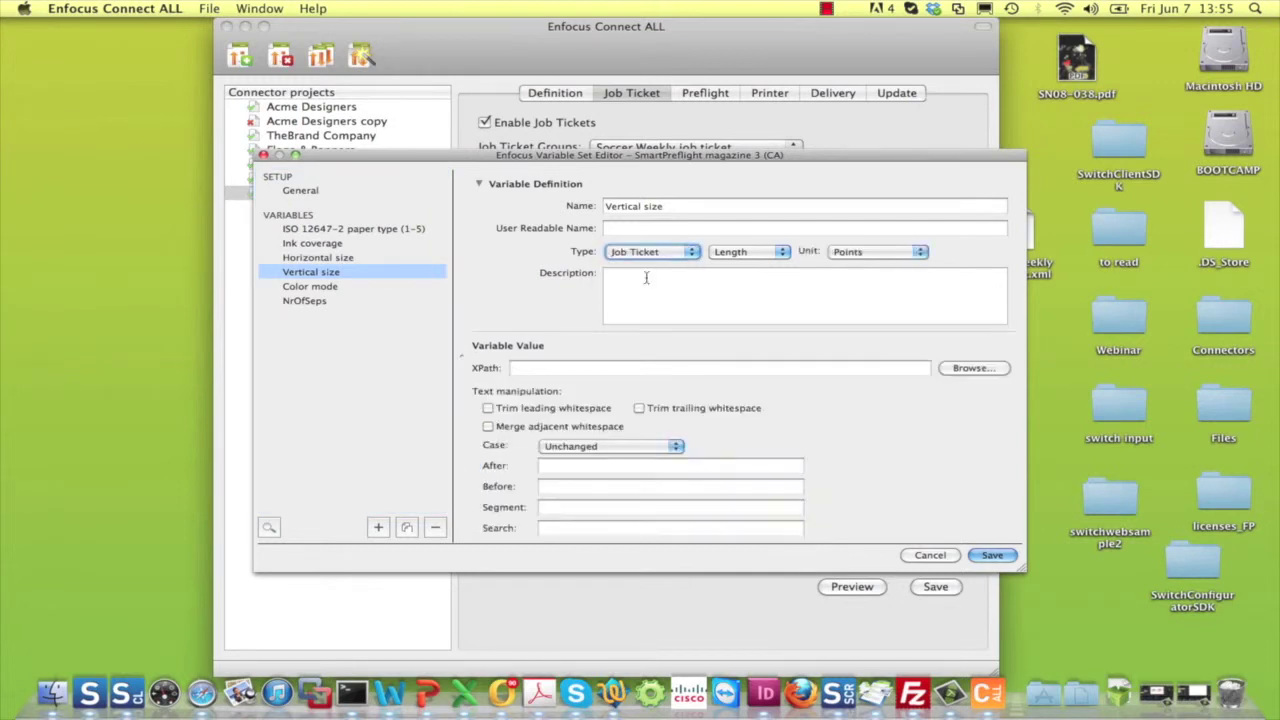
{"action": "left_click", "coordinate": [973, 368]}
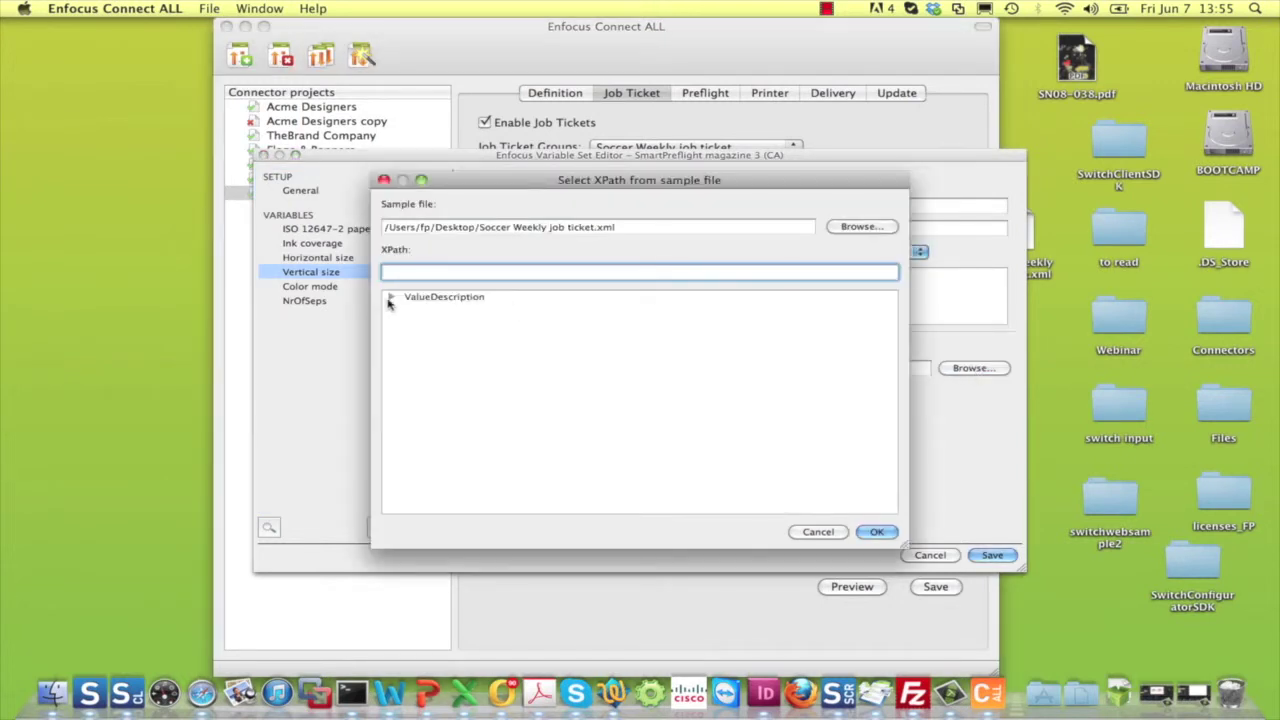
{"action": "left_click", "coordinate": [388, 297]}
{"action": "left_click", "coordinate": [392, 297]}
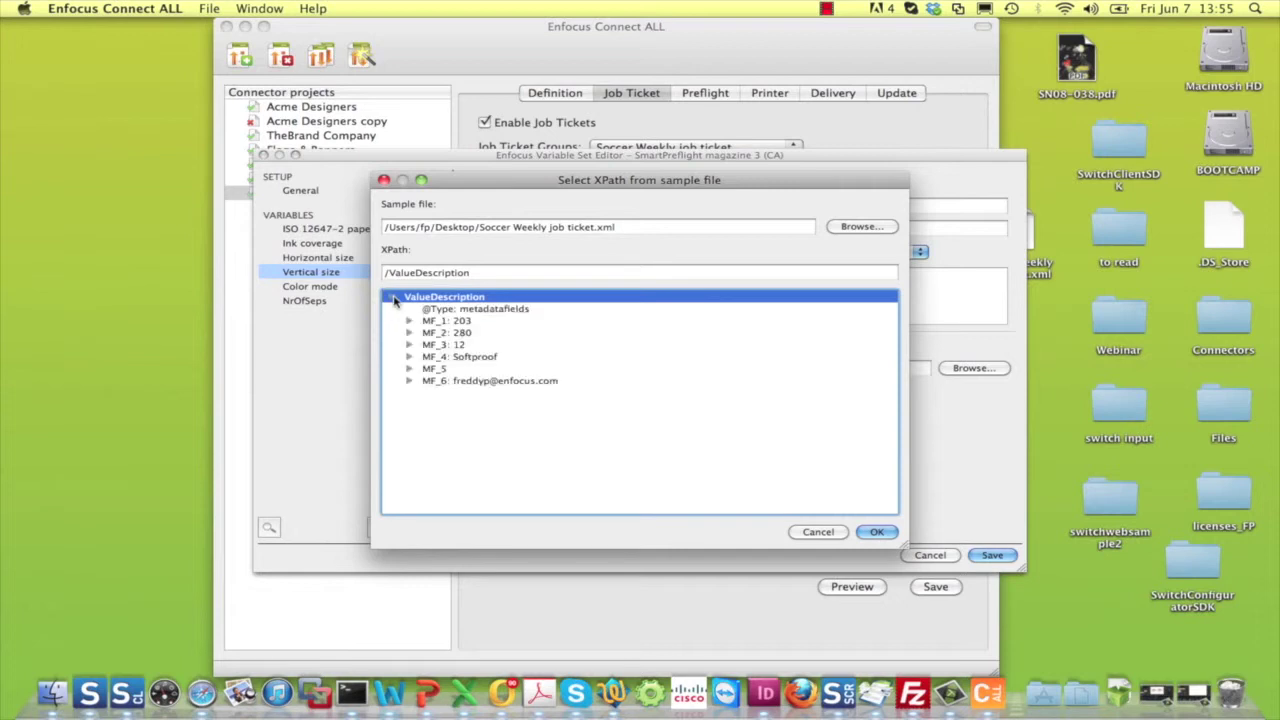
{"action": "left_click", "coordinate": [465, 334]}
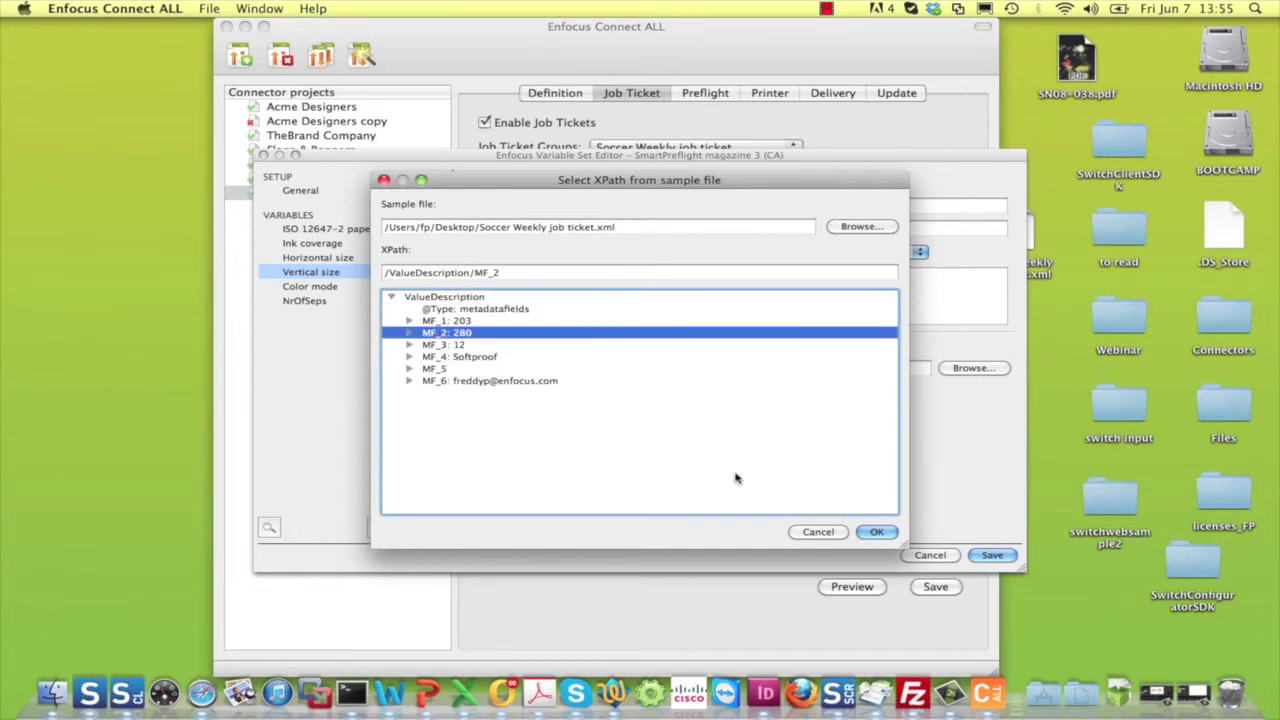
{"action": "left_click", "coordinate": [880, 533]}
{"action": "left_click", "coordinate": [886, 255]}
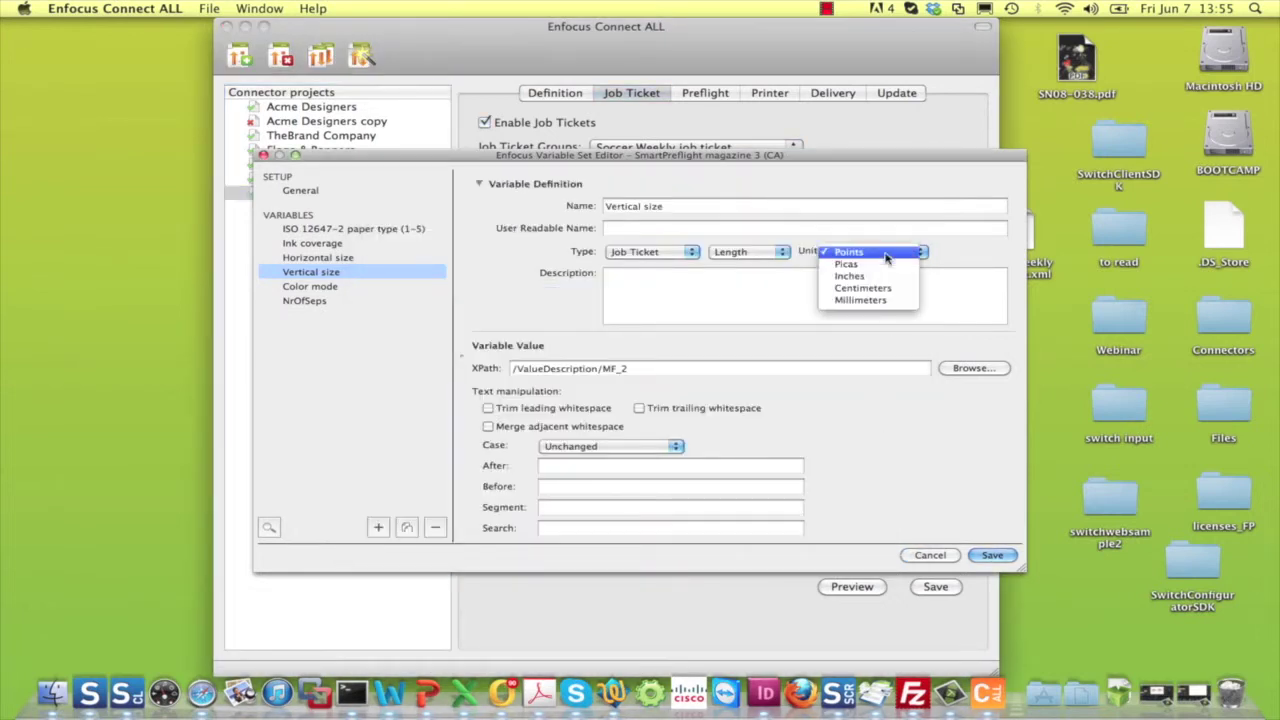
{"action": "left_click", "coordinate": [862, 301]}
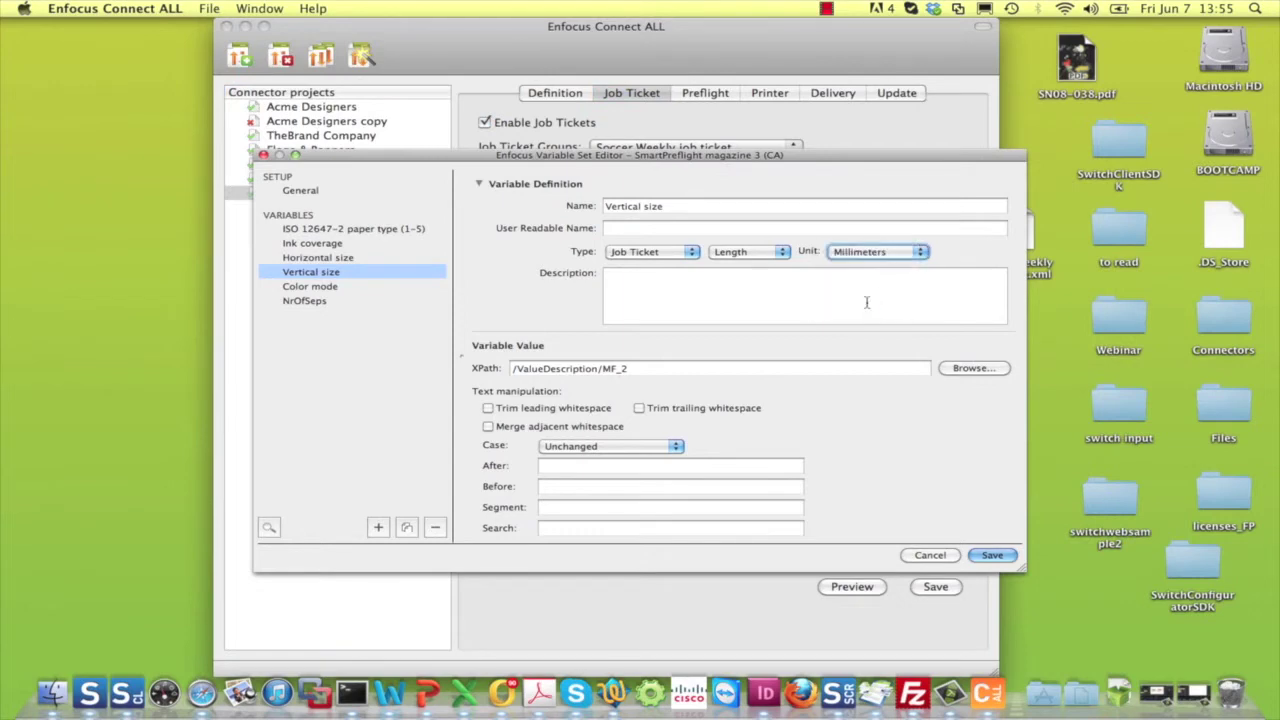
{"action": "left_click", "coordinate": [990, 555]}
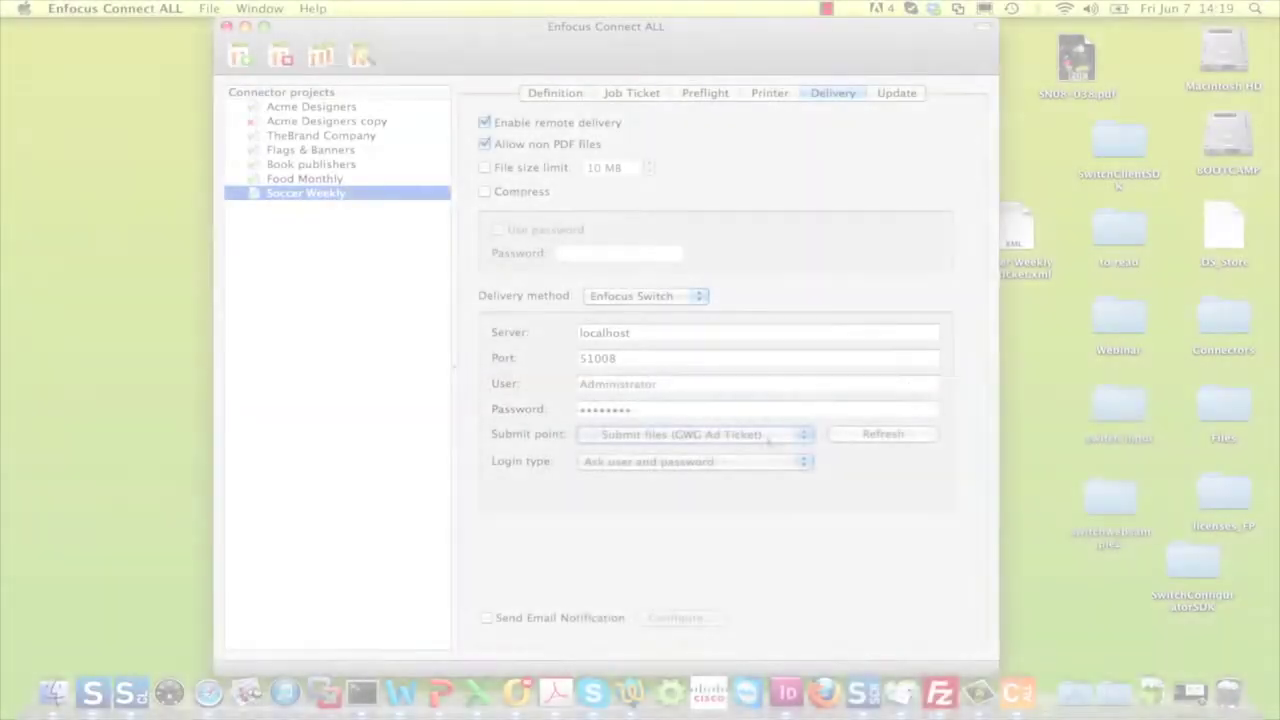
Step: Keep Submit files (GWG Ad Ticket), switch to the Switch: localhost (Read-Only) group, then preview and export
{"action": "left_click", "coordinate": [768, 437]}
{"action": "left_click", "coordinate": [768, 437]}
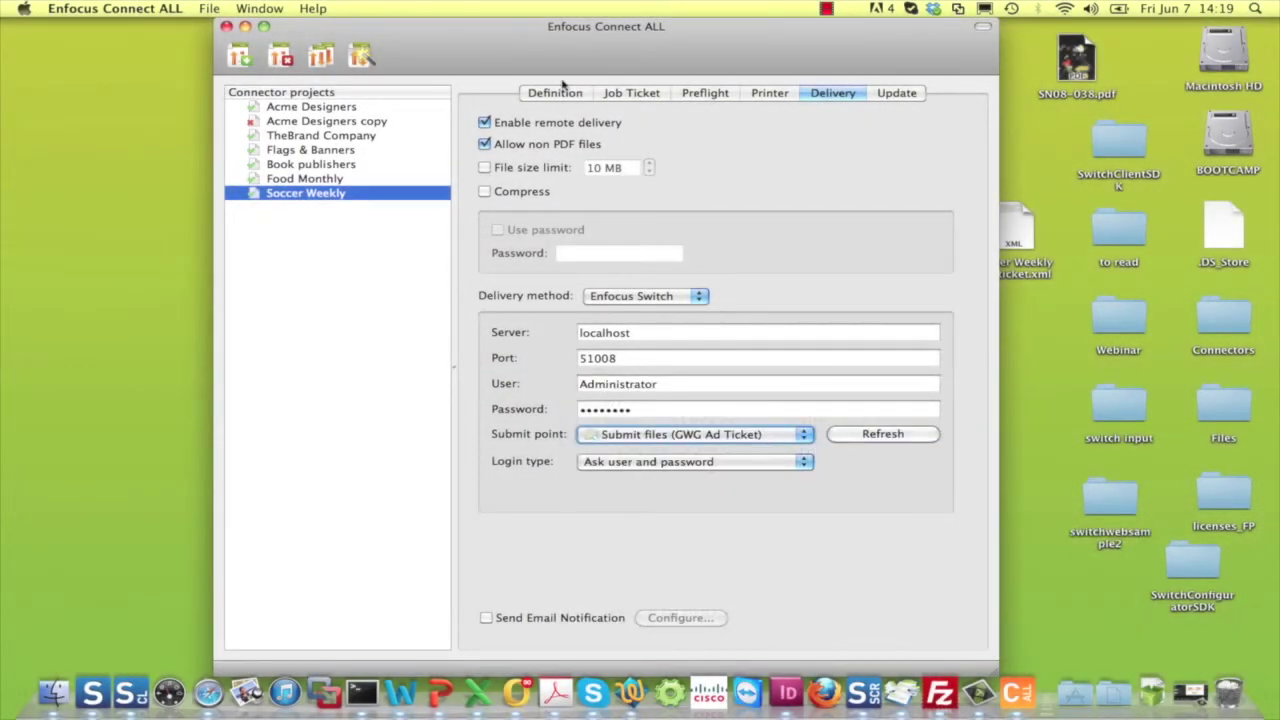
{"action": "left_click", "coordinate": [628, 96]}
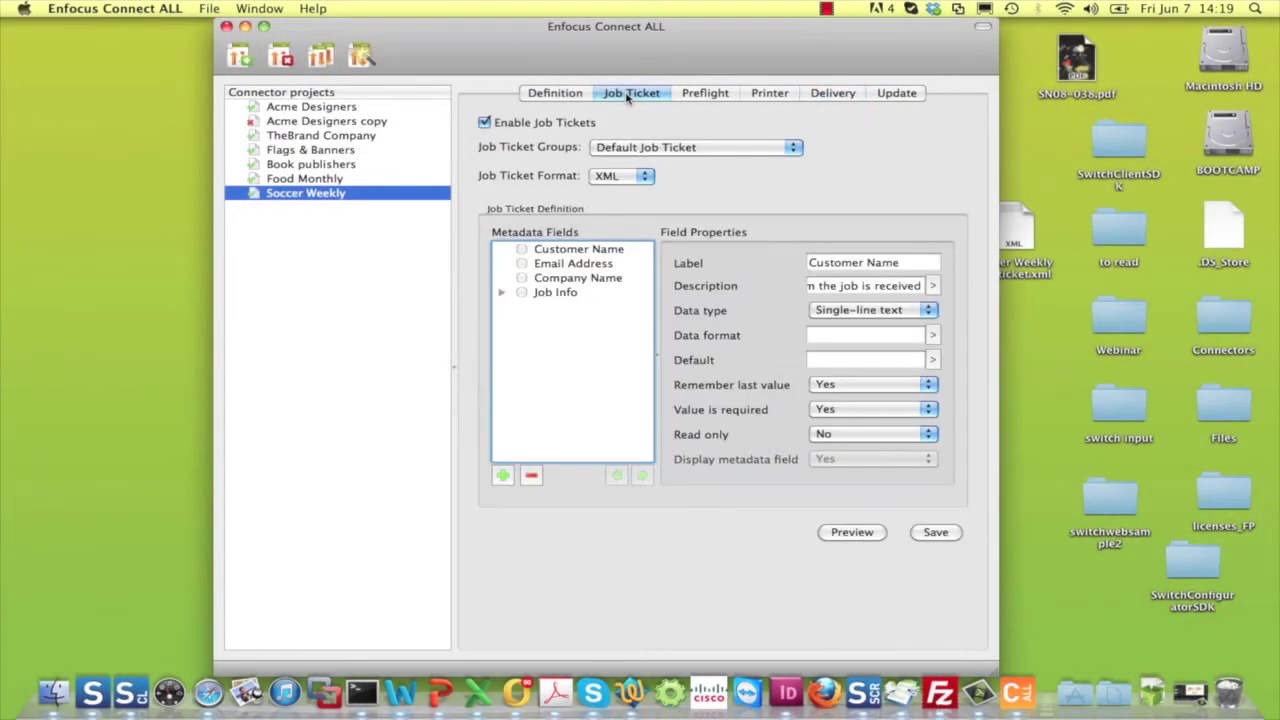
{"action": "left_click", "coordinate": [640, 148]}
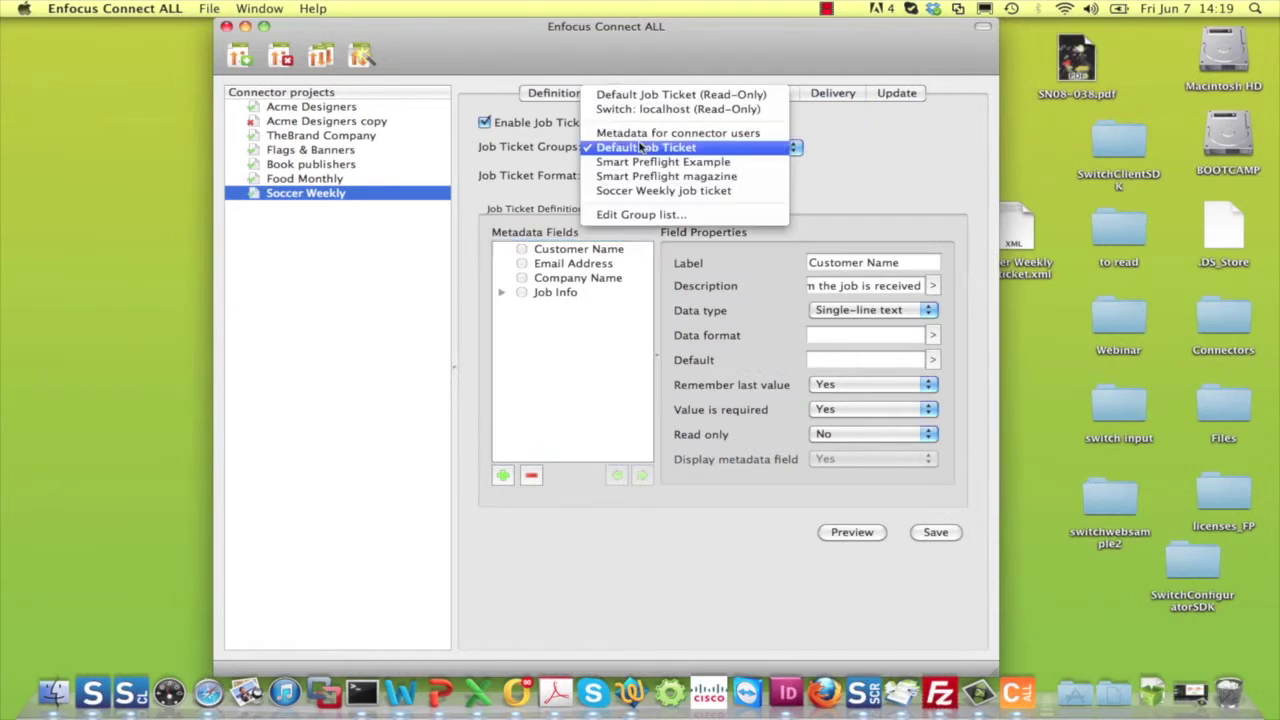
{"action": "left_click", "coordinate": [690, 110]}
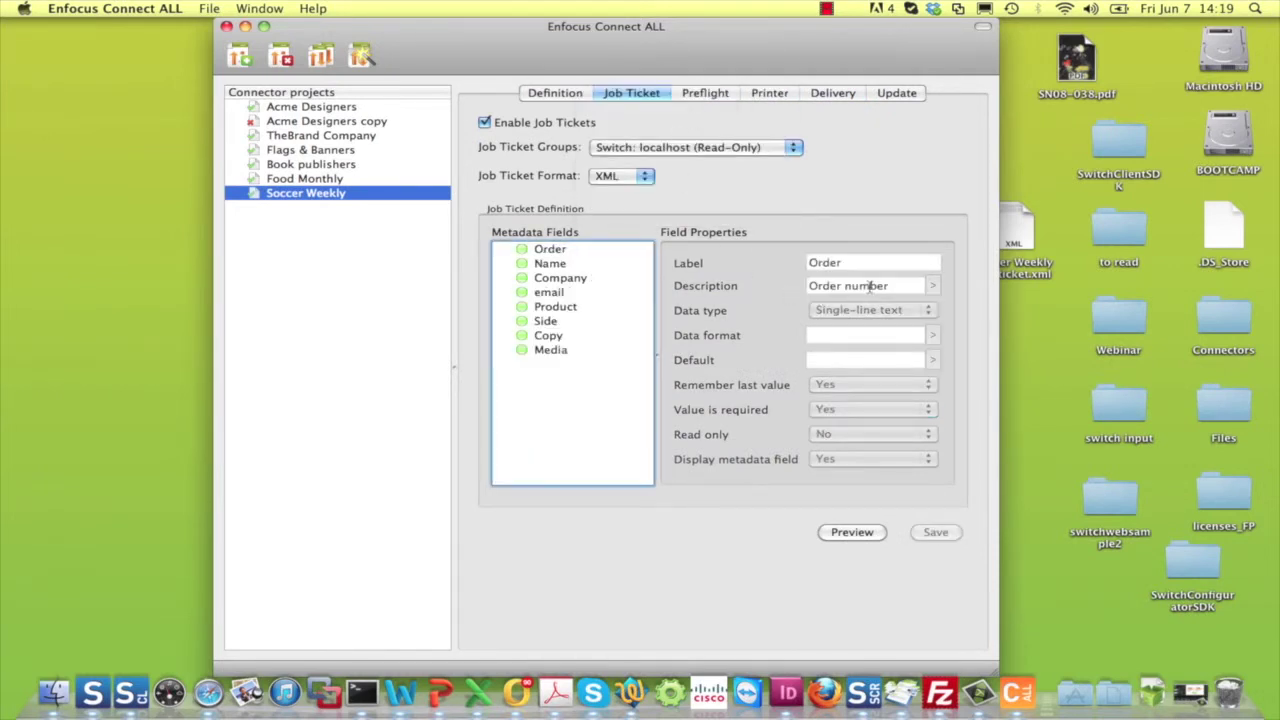
{"action": "left_click", "coordinate": [852, 534]}
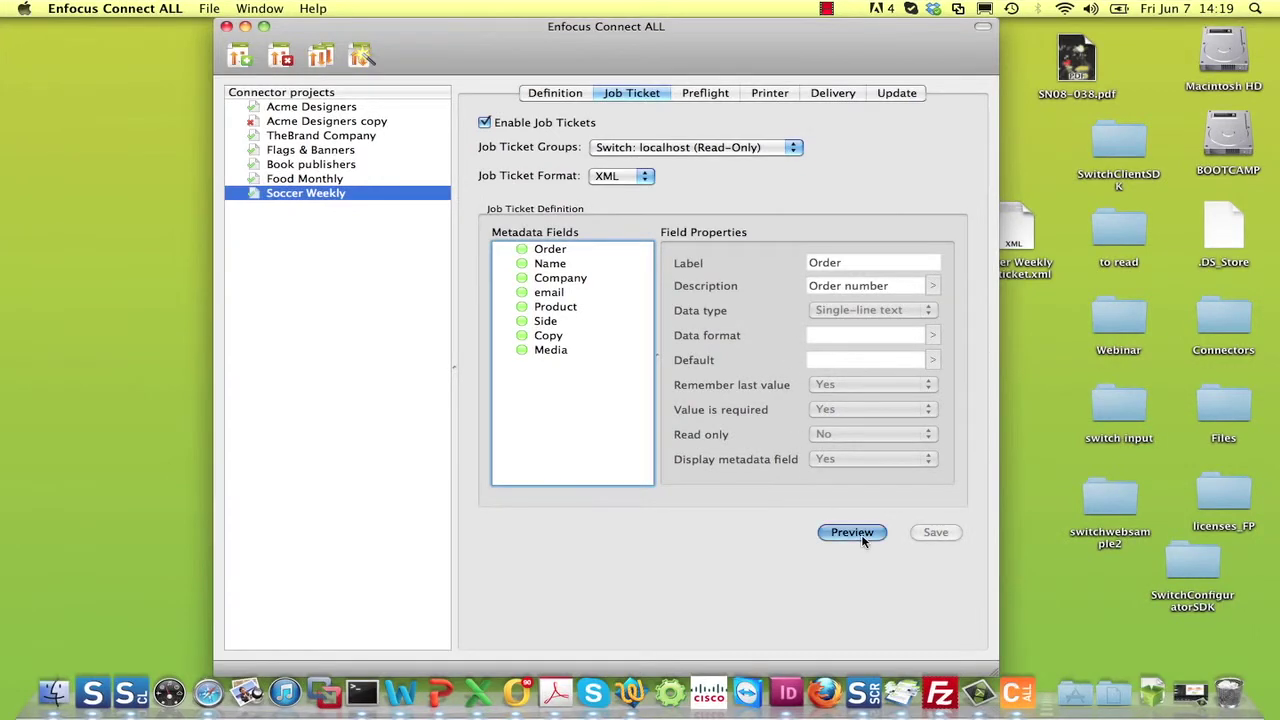
{"action": "left_click", "coordinate": [711, 496]}
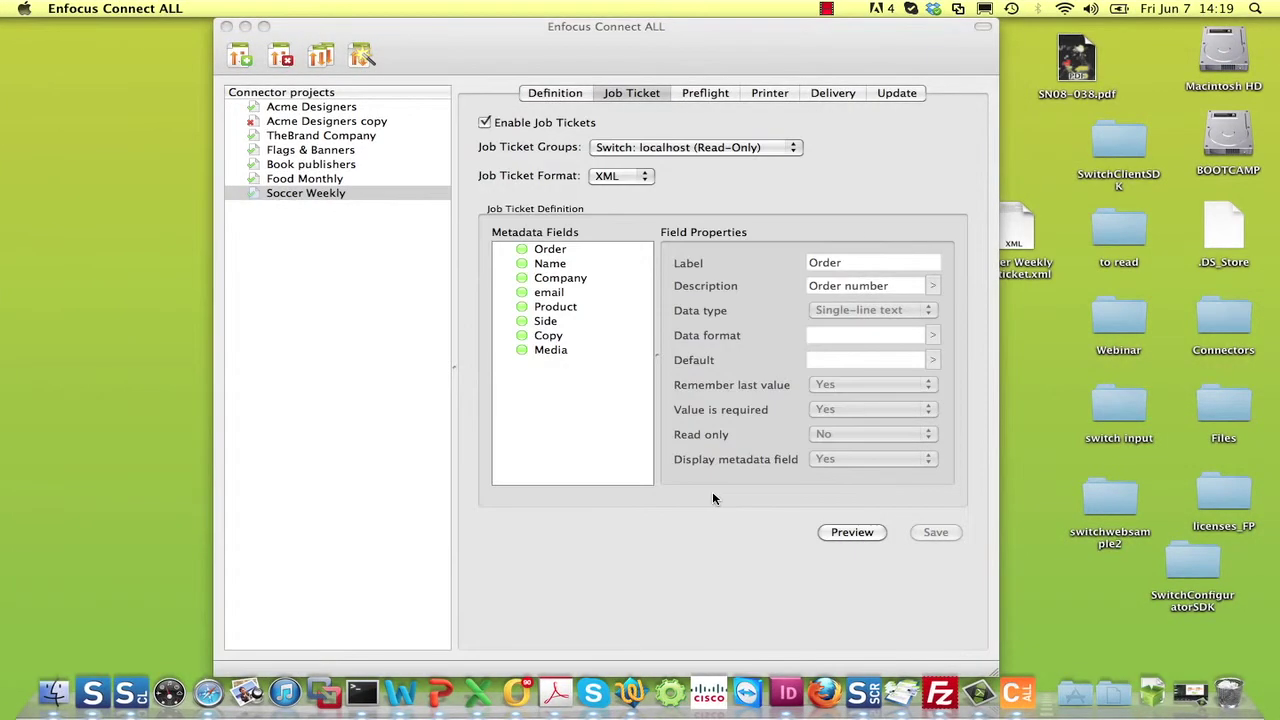
{"action": "left_click", "coordinate": [745, 284]}
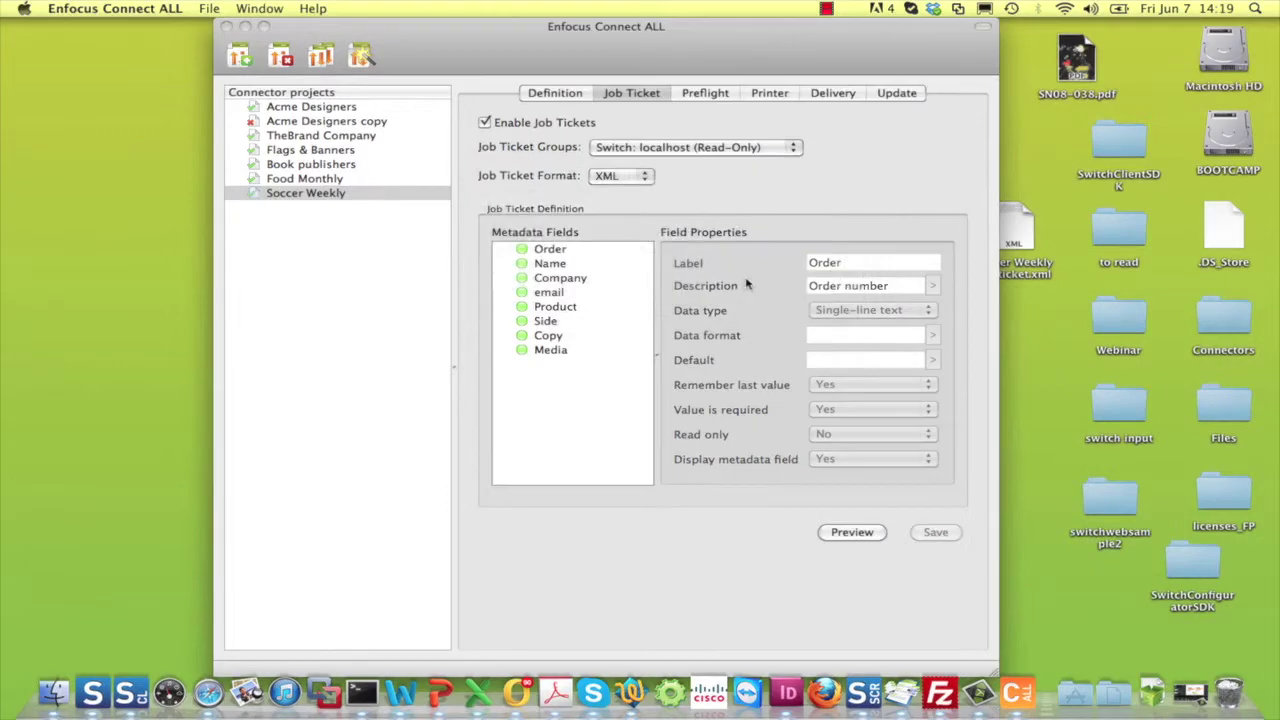